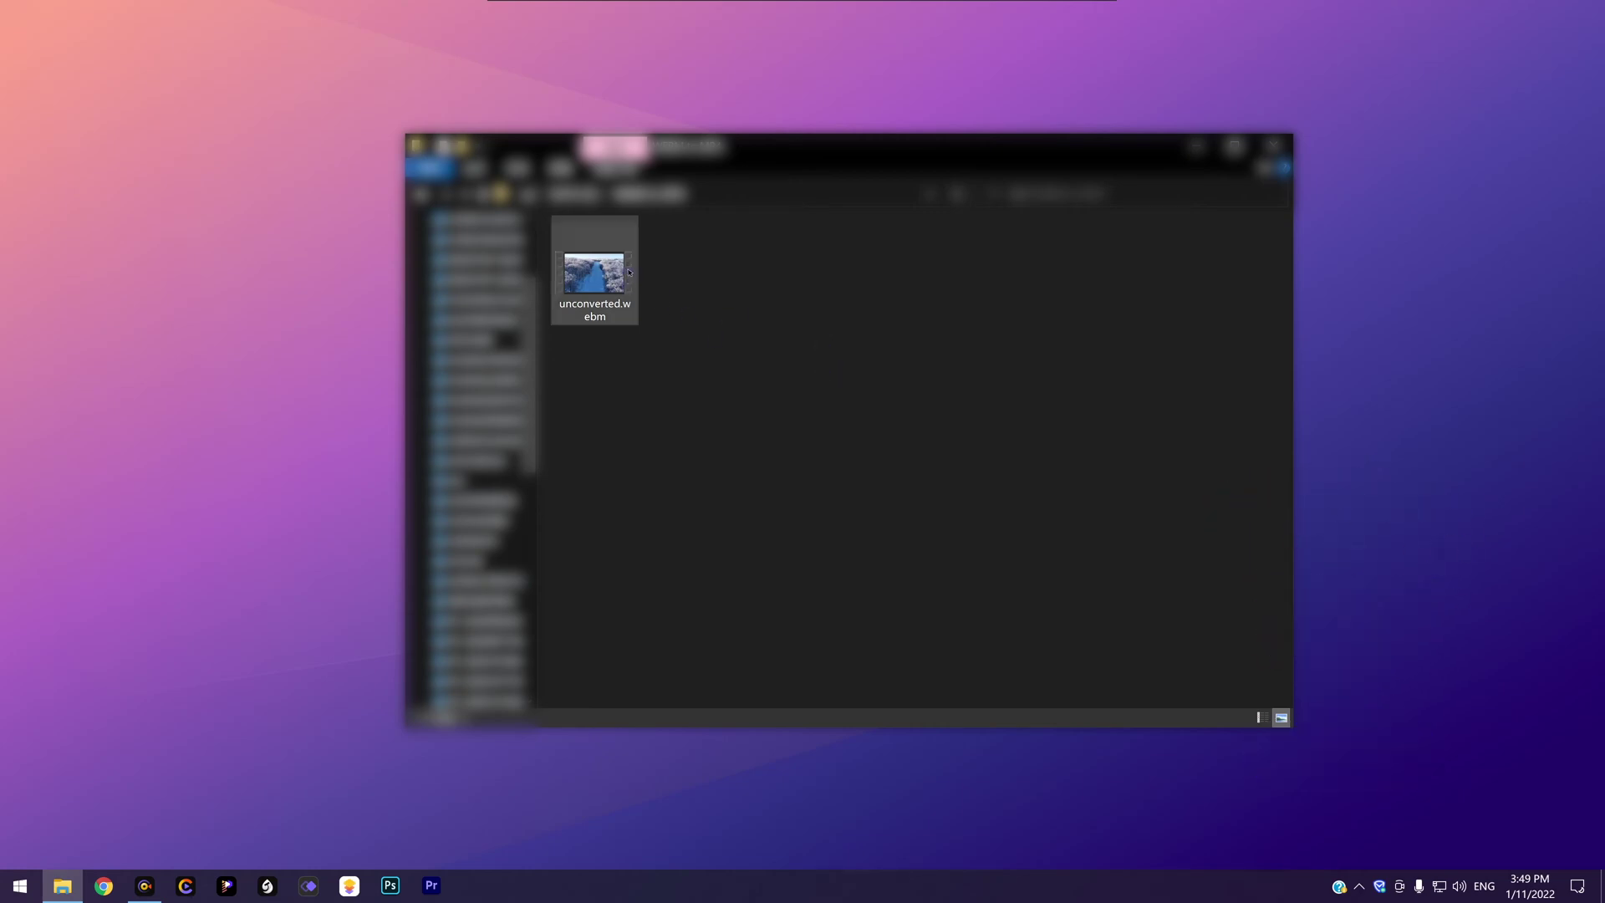
- Play unconverted.webm, close the video player and dismiss the File Import Failure dialog
double_click(590, 262)
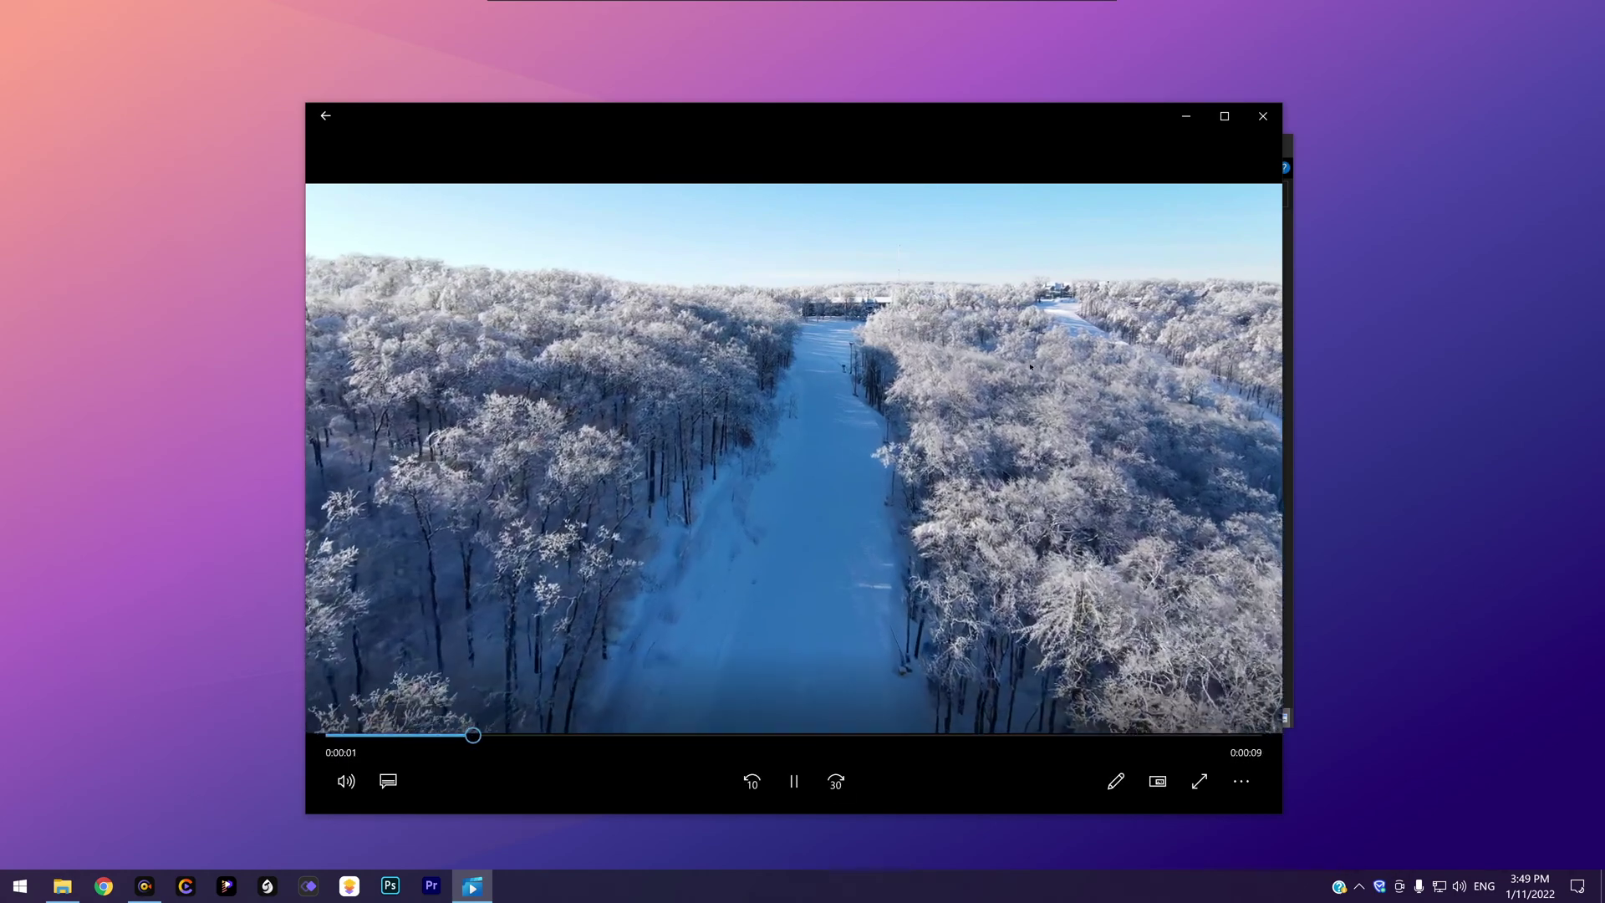
click(1263, 116)
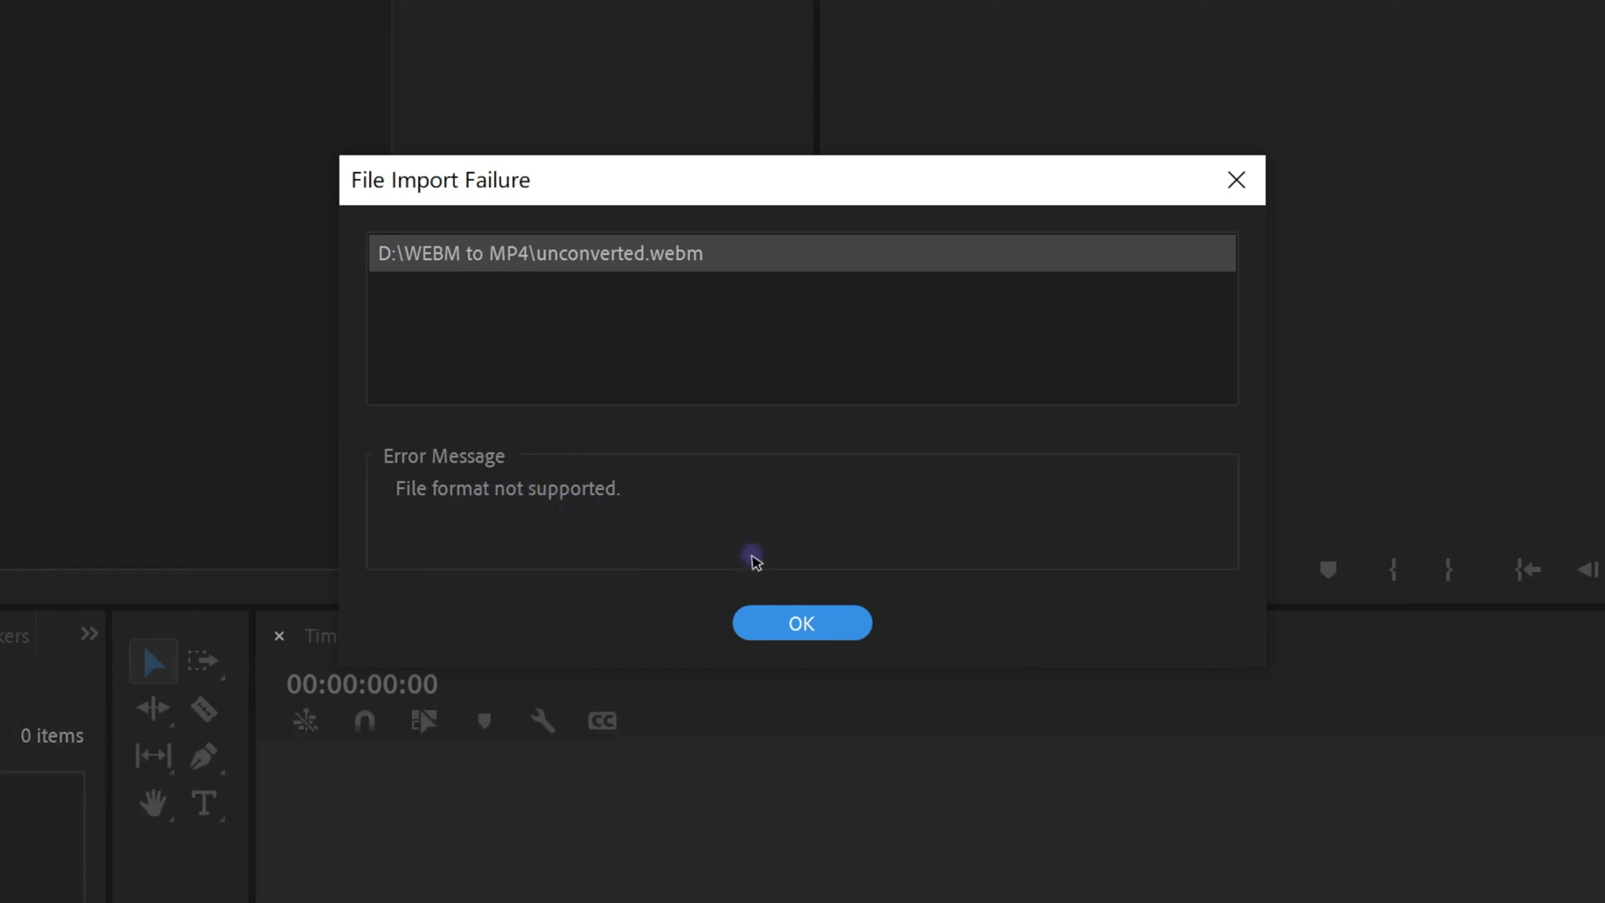
click(813, 619)
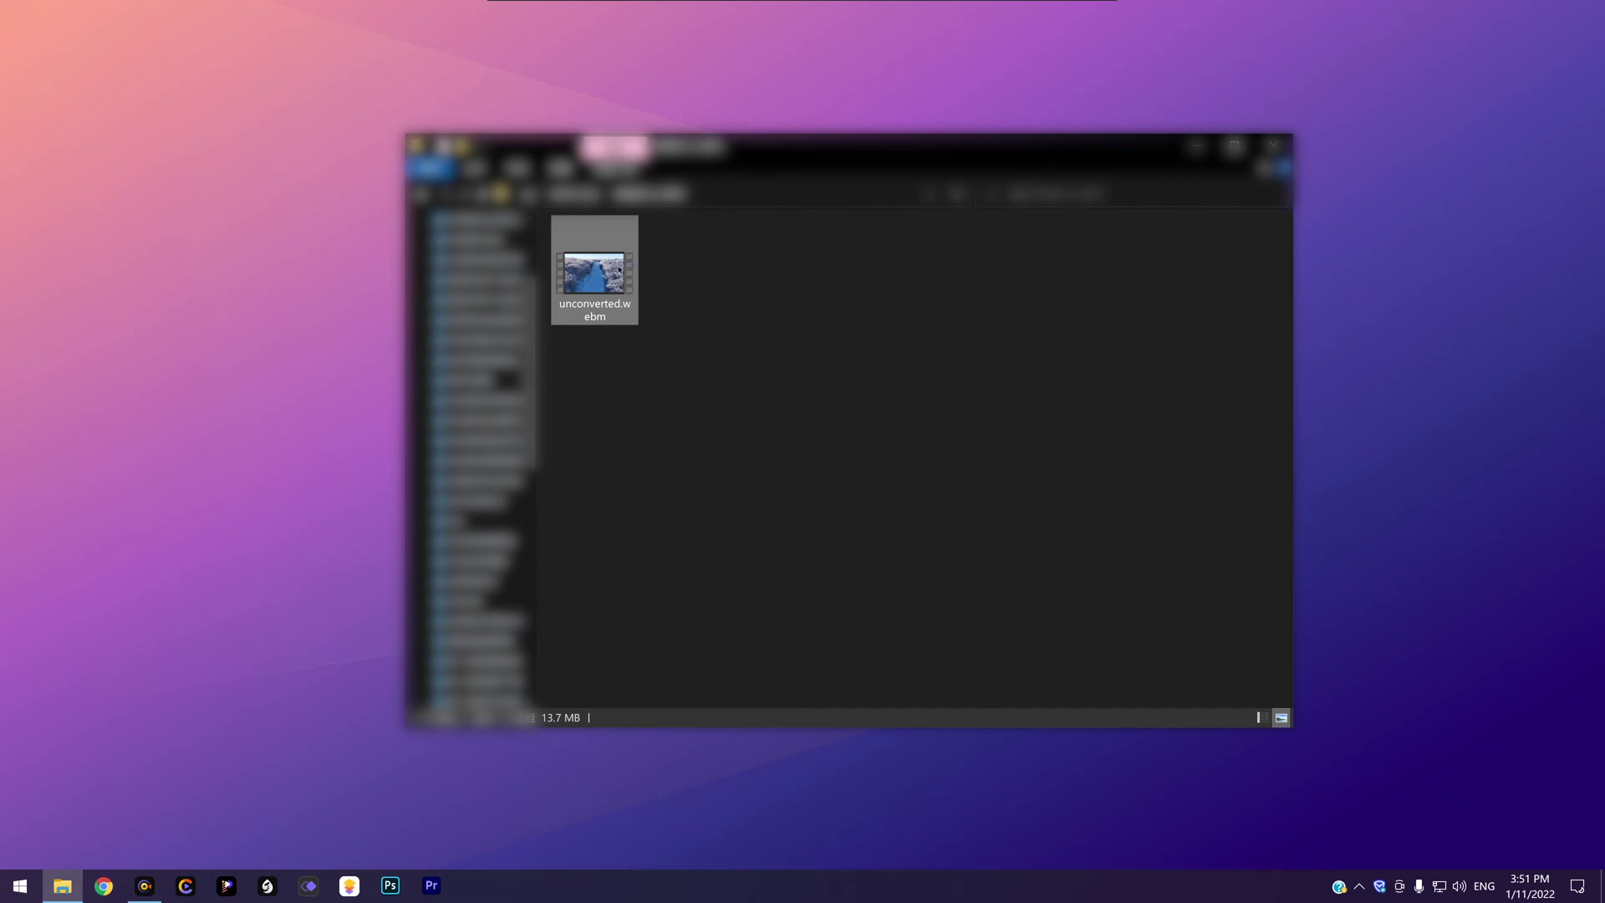
- Duplicate unconverted.webm in the same folder and rename the duplicate "unconverted - copy.mp4", accepting the extension change
key(ctrl+c)
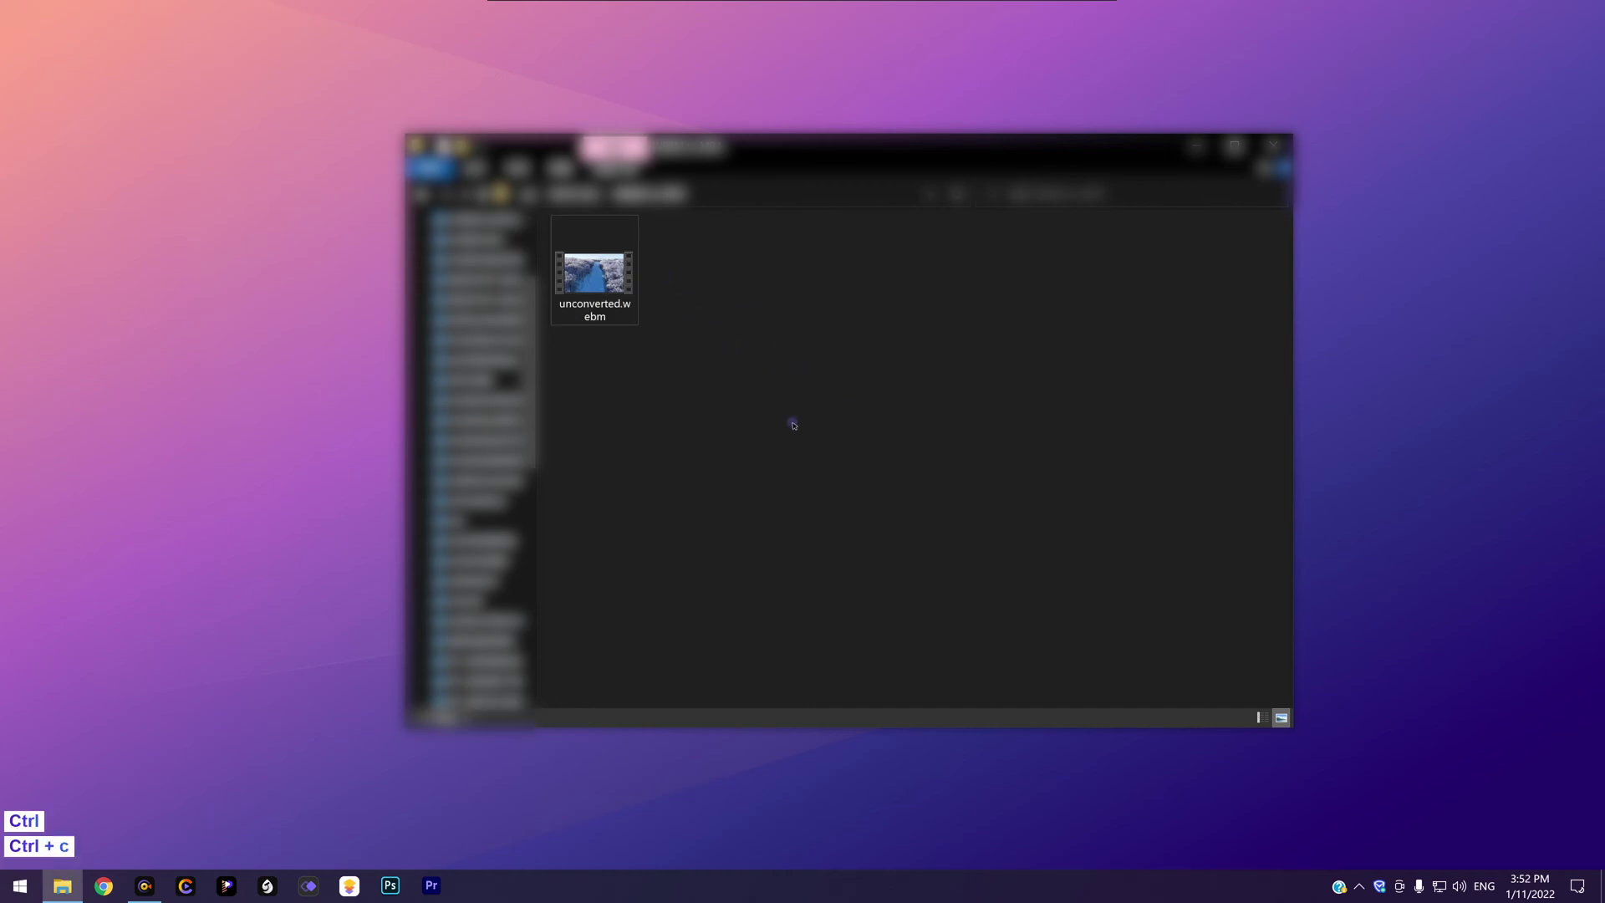
key(ctrl+v)
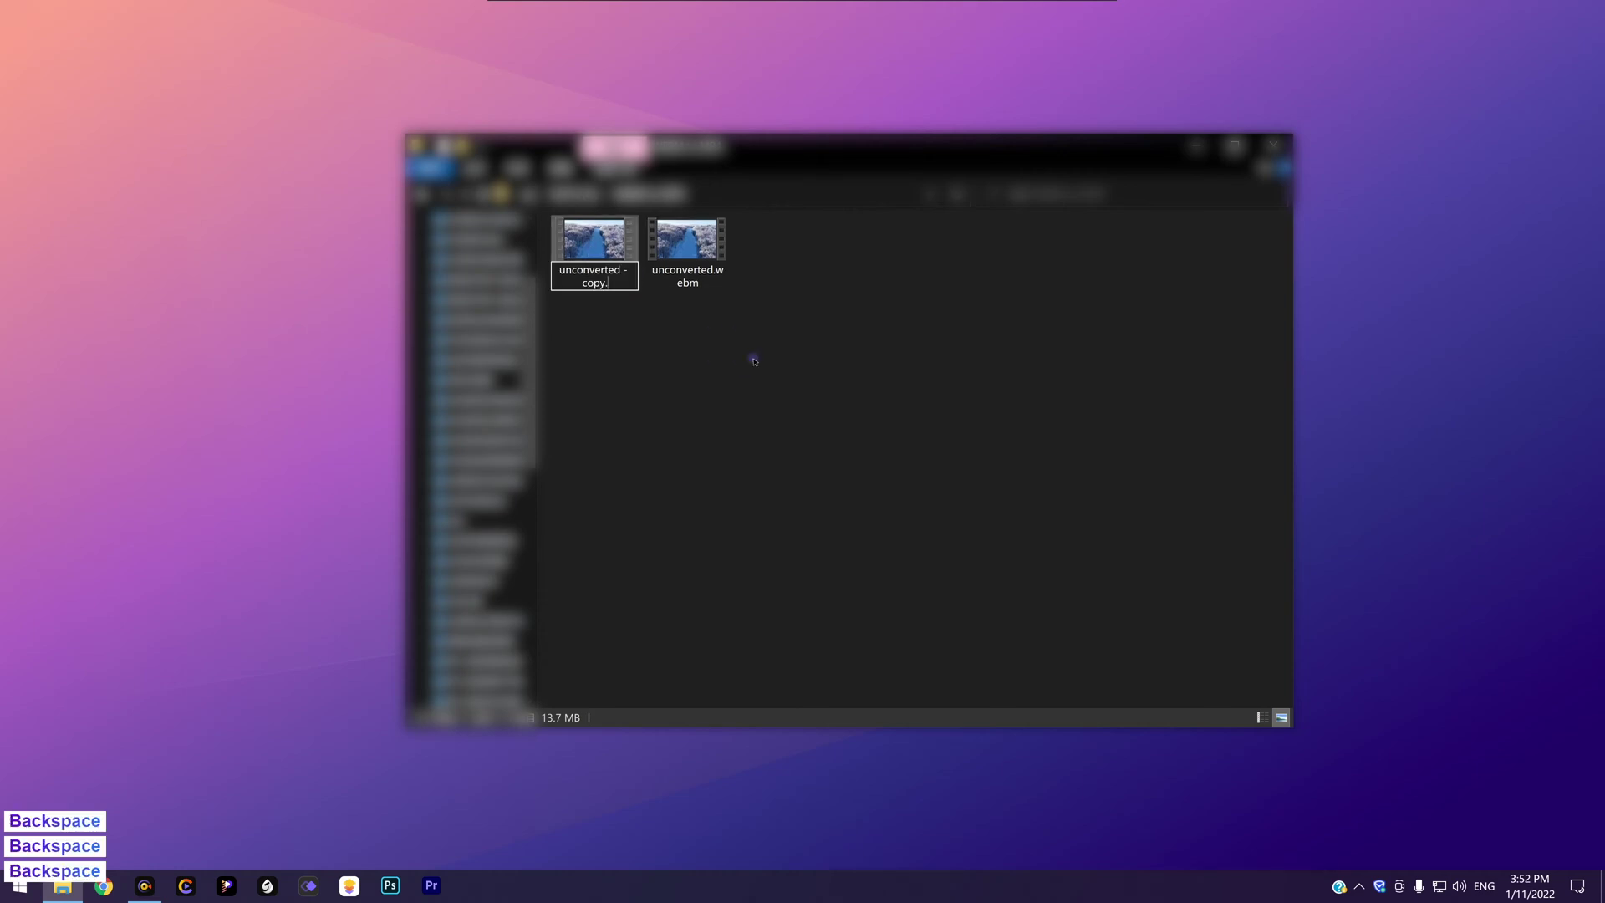
text(mp)
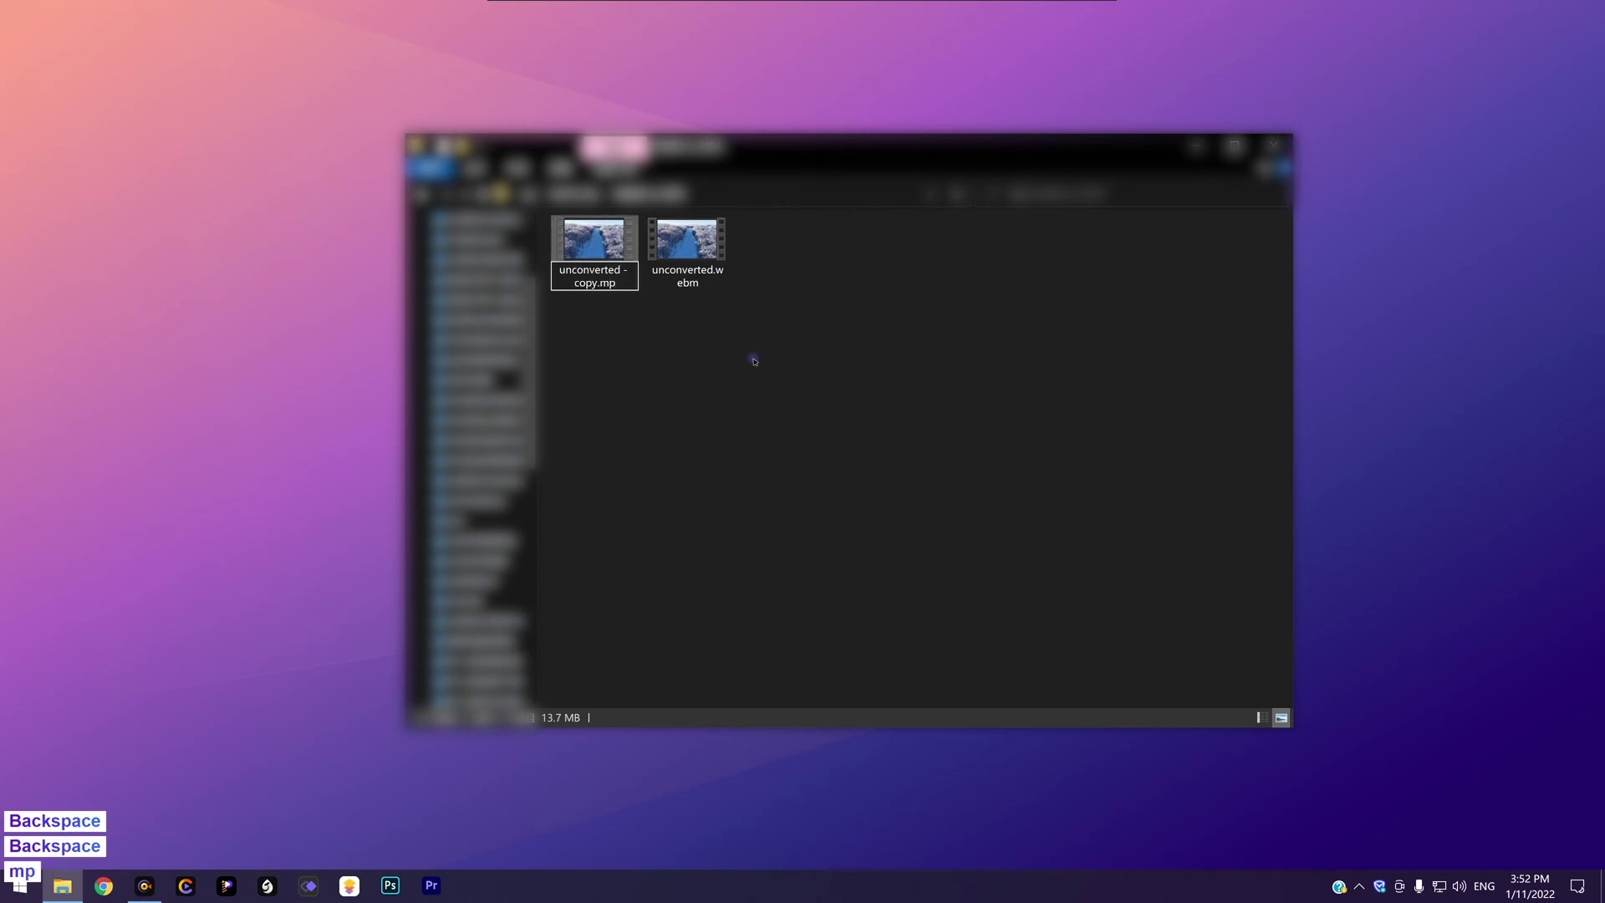
text(4)
key(Return)
click(637, 311)
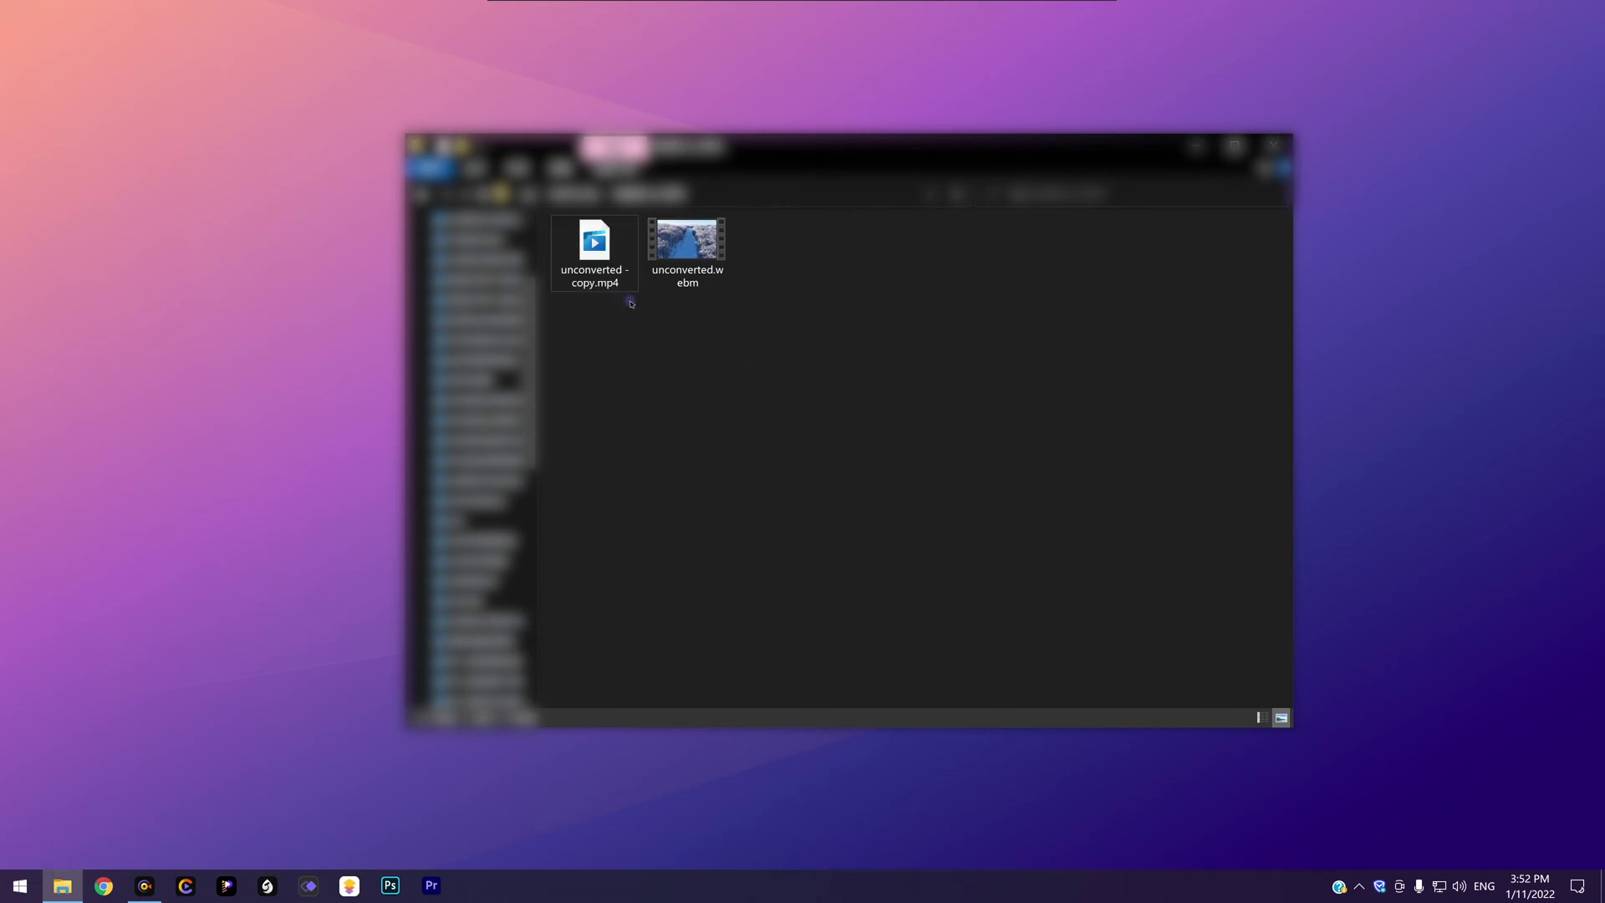
- Play "unconverted - copy.mp4" to check the renamed video, pause it and close the player
double_click(598, 245)
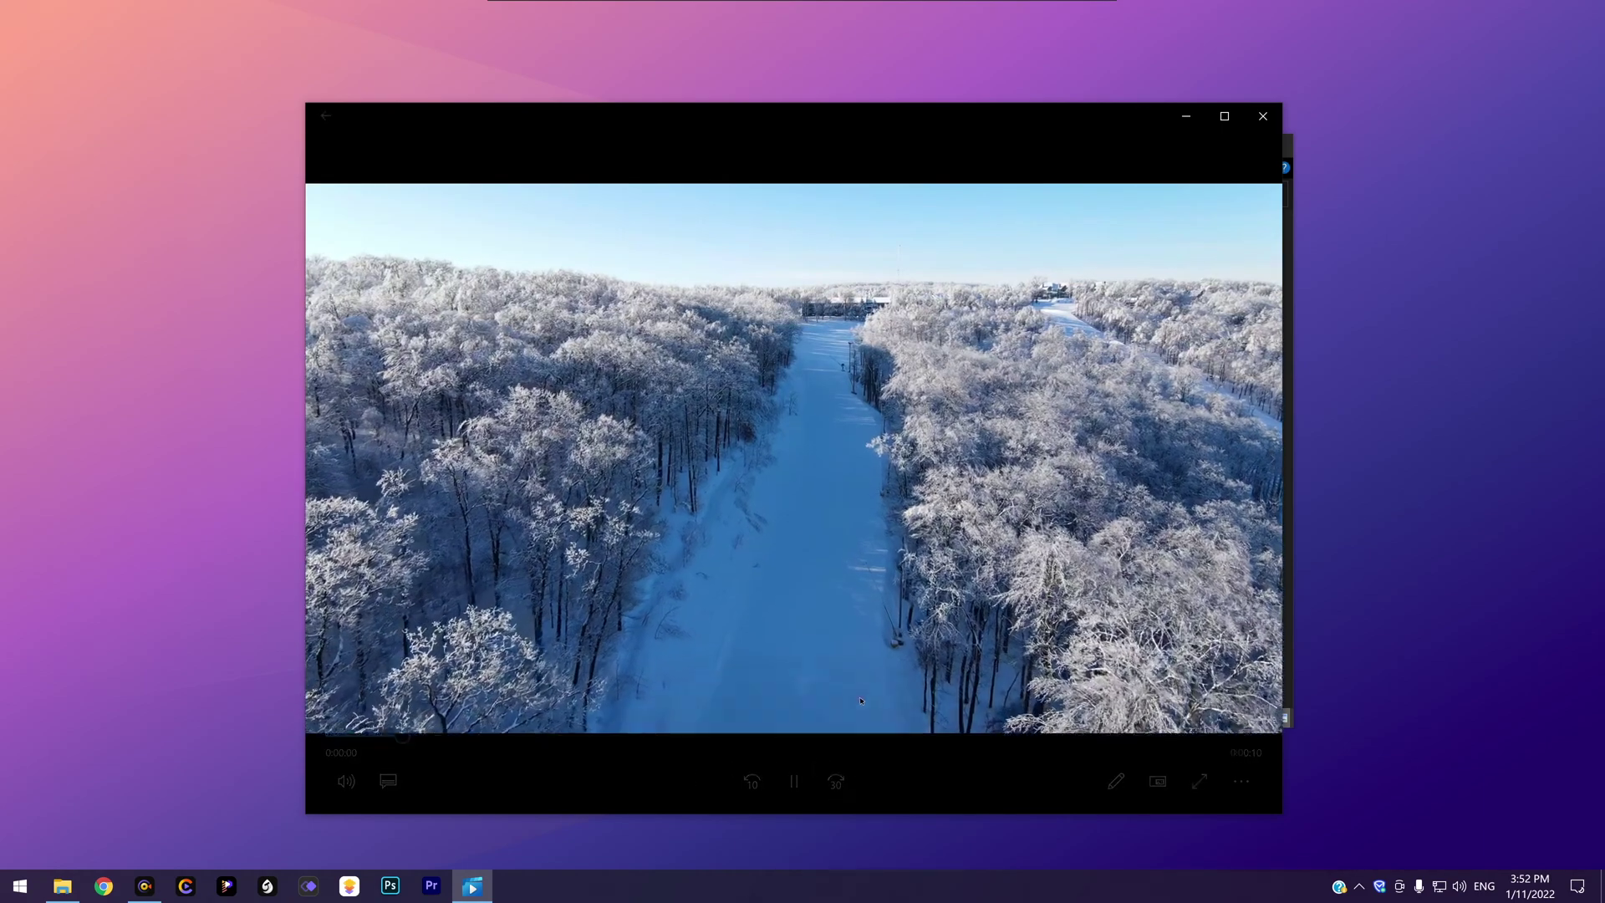
click(792, 781)
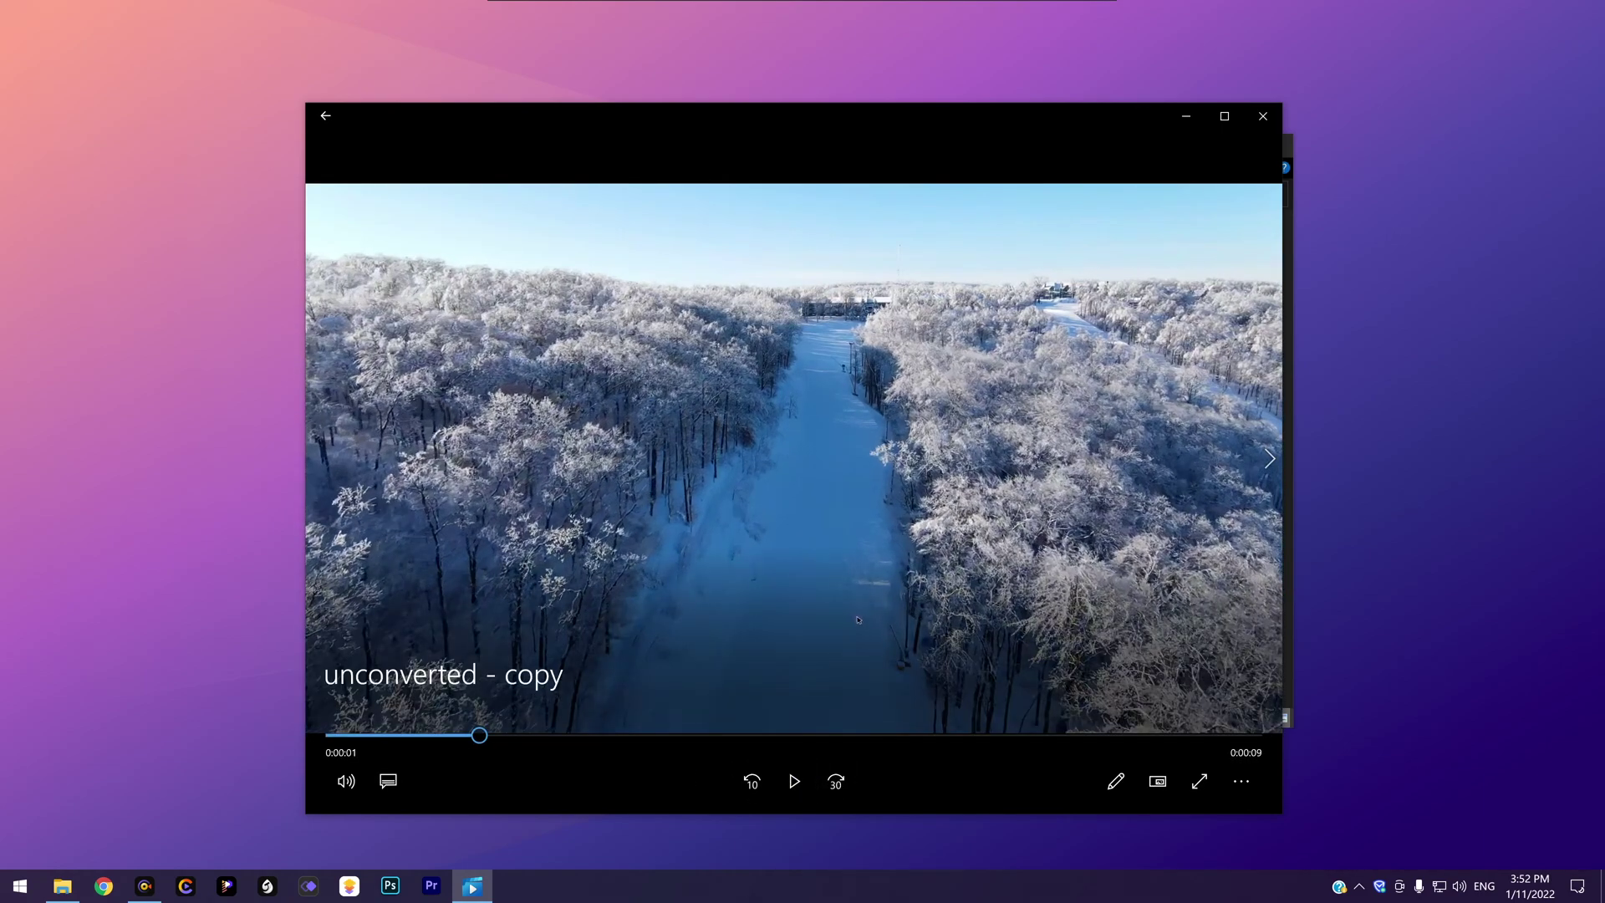
click(1262, 116)
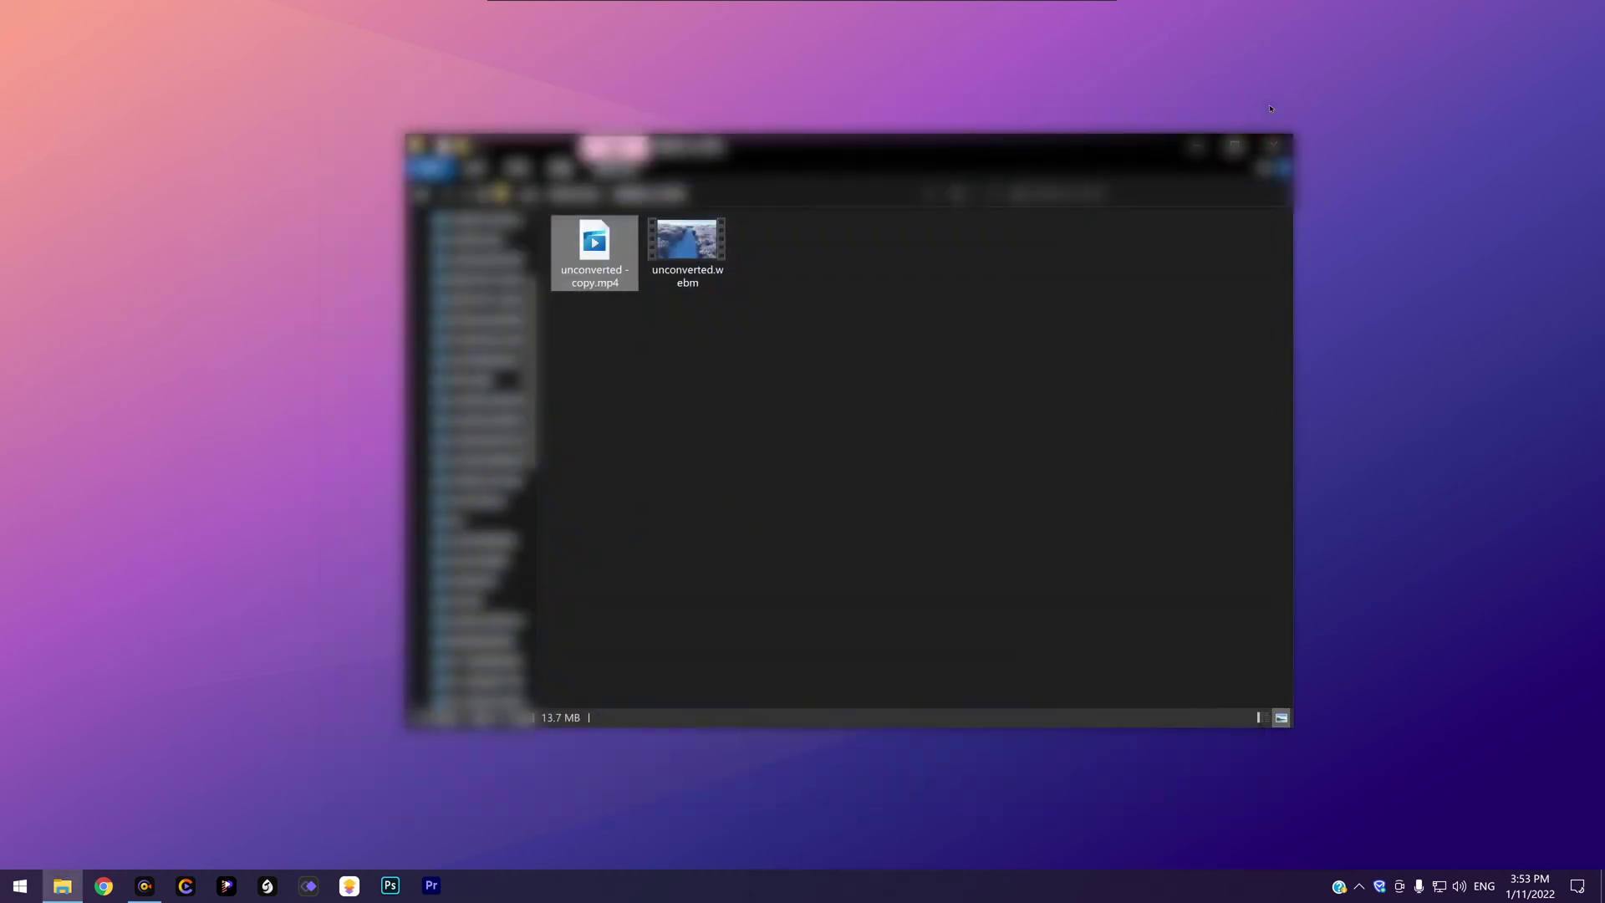
click(1050, 422)
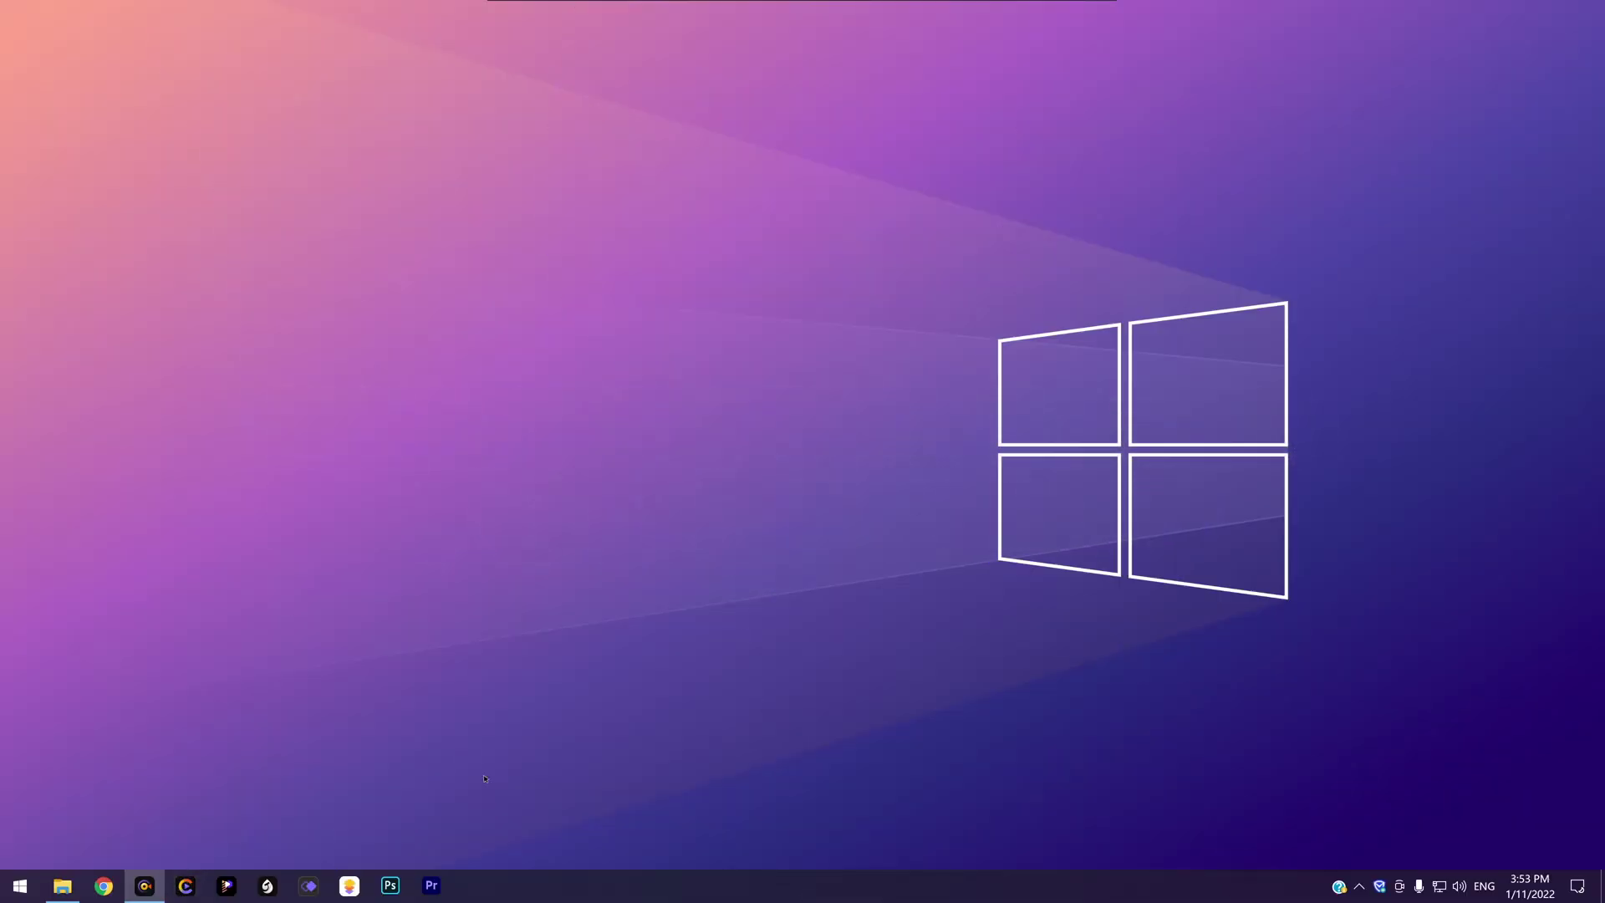
- Switch to HitPaw Video Converter, dismiss the version notice, view the Download and Edit sections and return to Convert
key(alt+Tab)
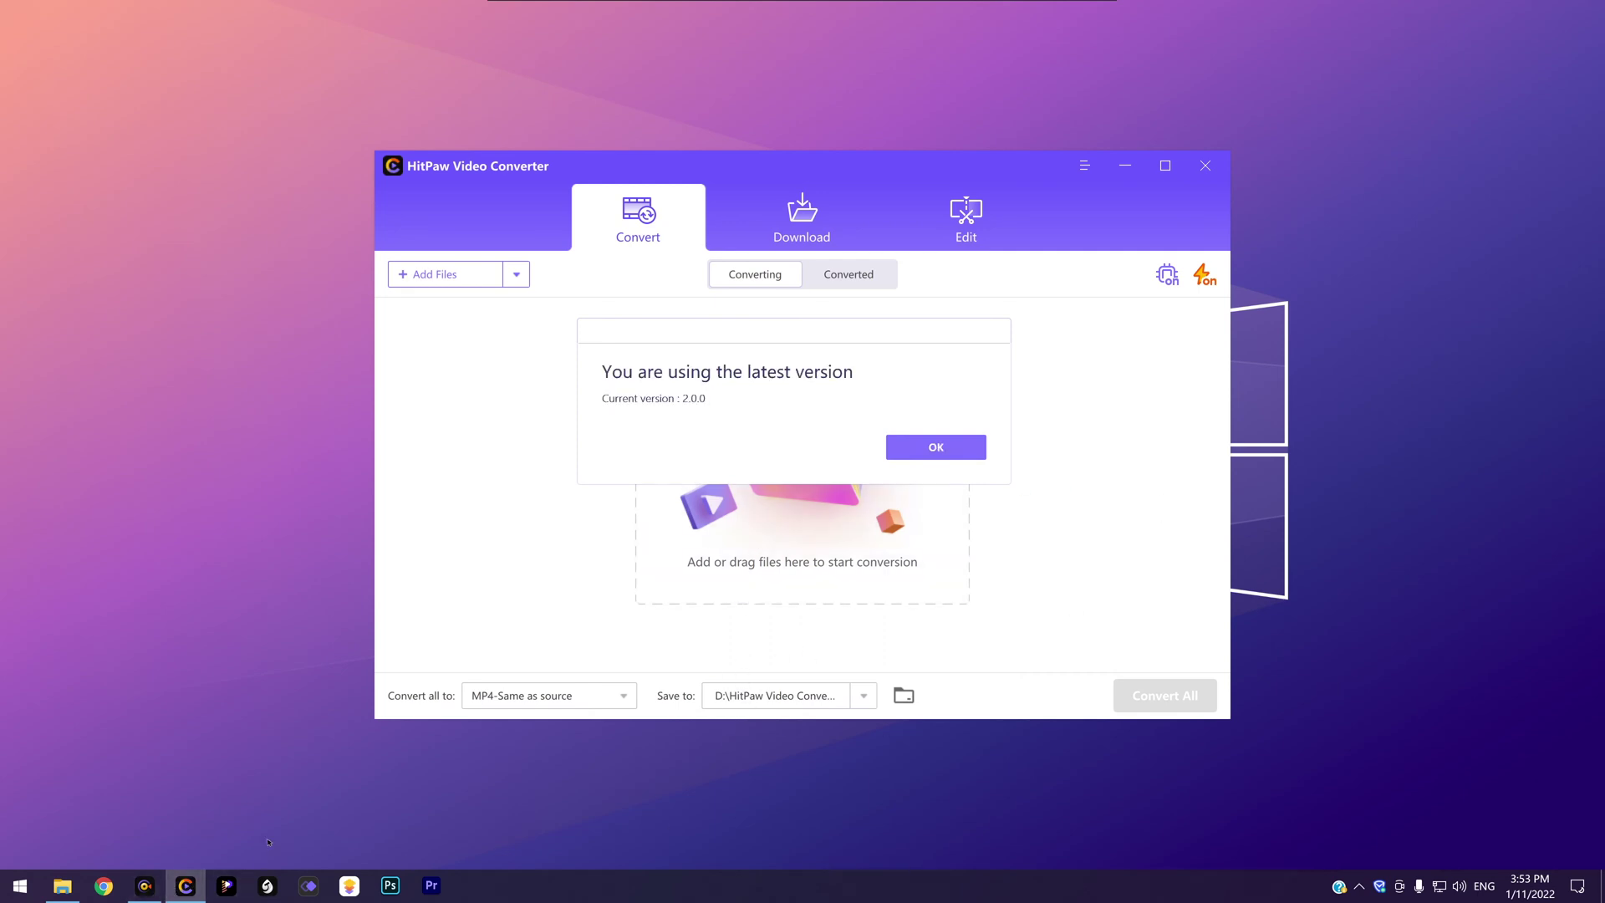
click(938, 449)
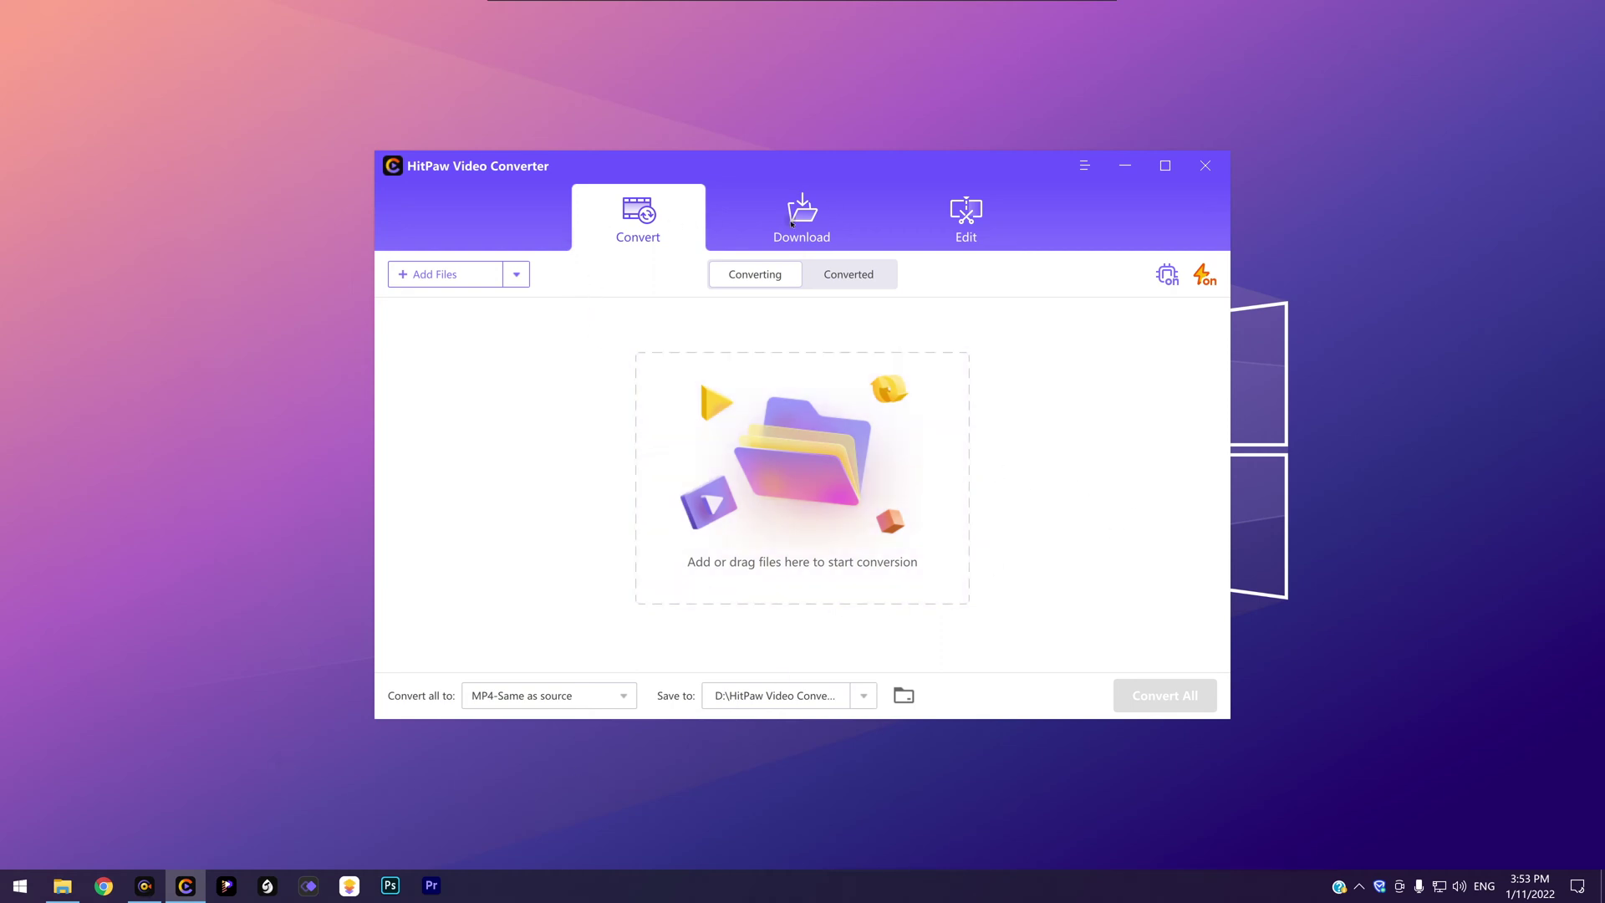
click(792, 223)
click(961, 224)
click(626, 221)
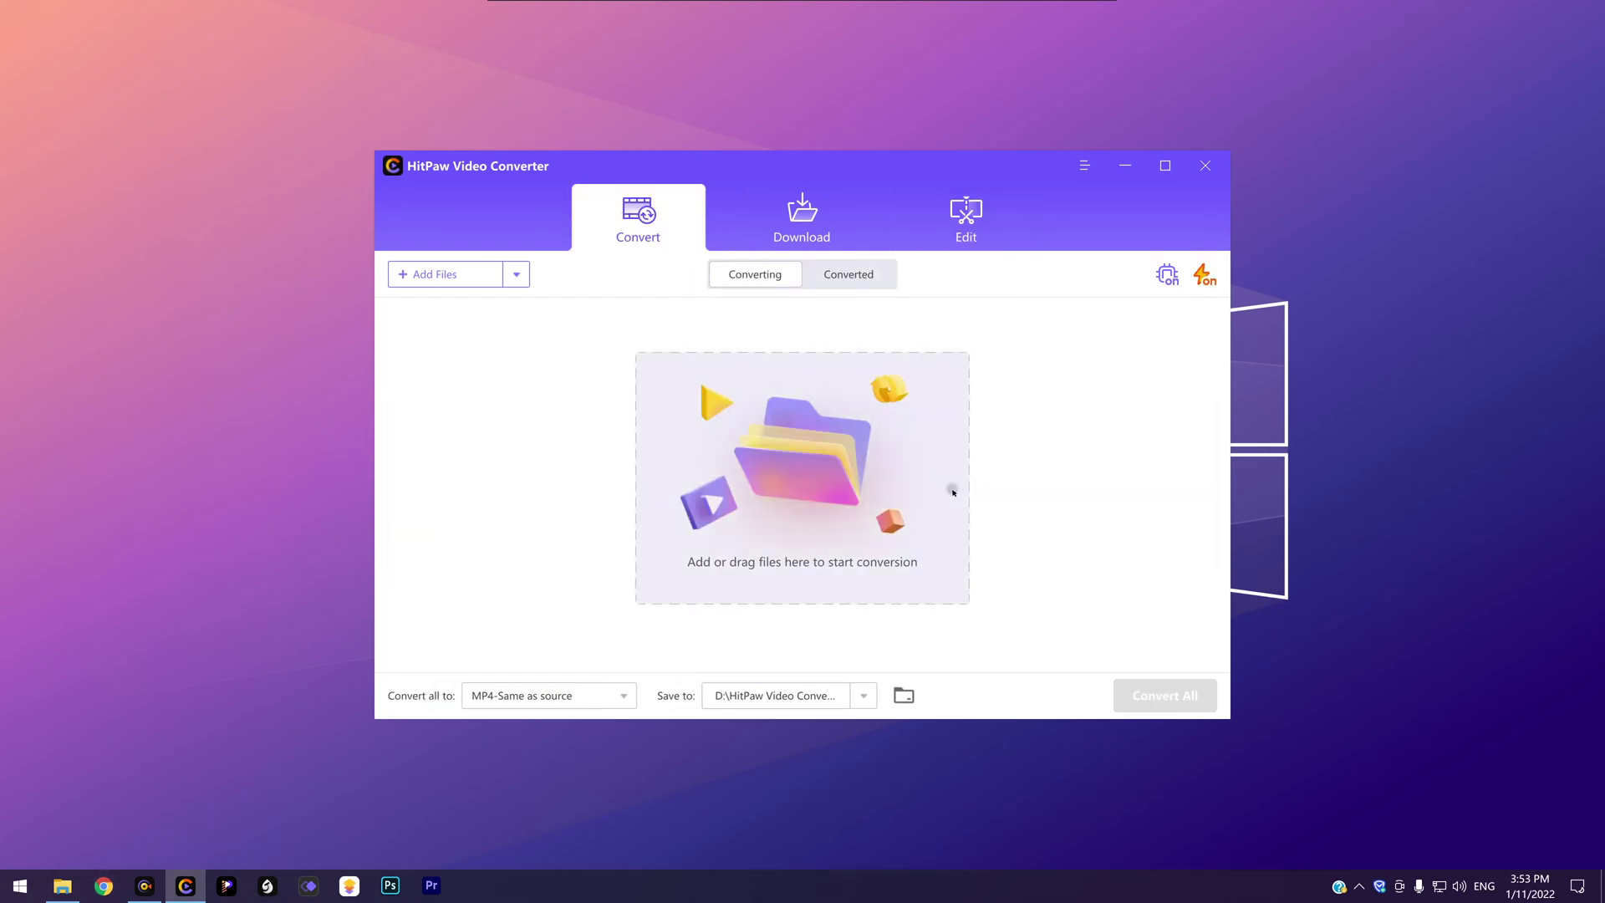
- Add unconverted.webm to the list of files for conversion
click(873, 424)
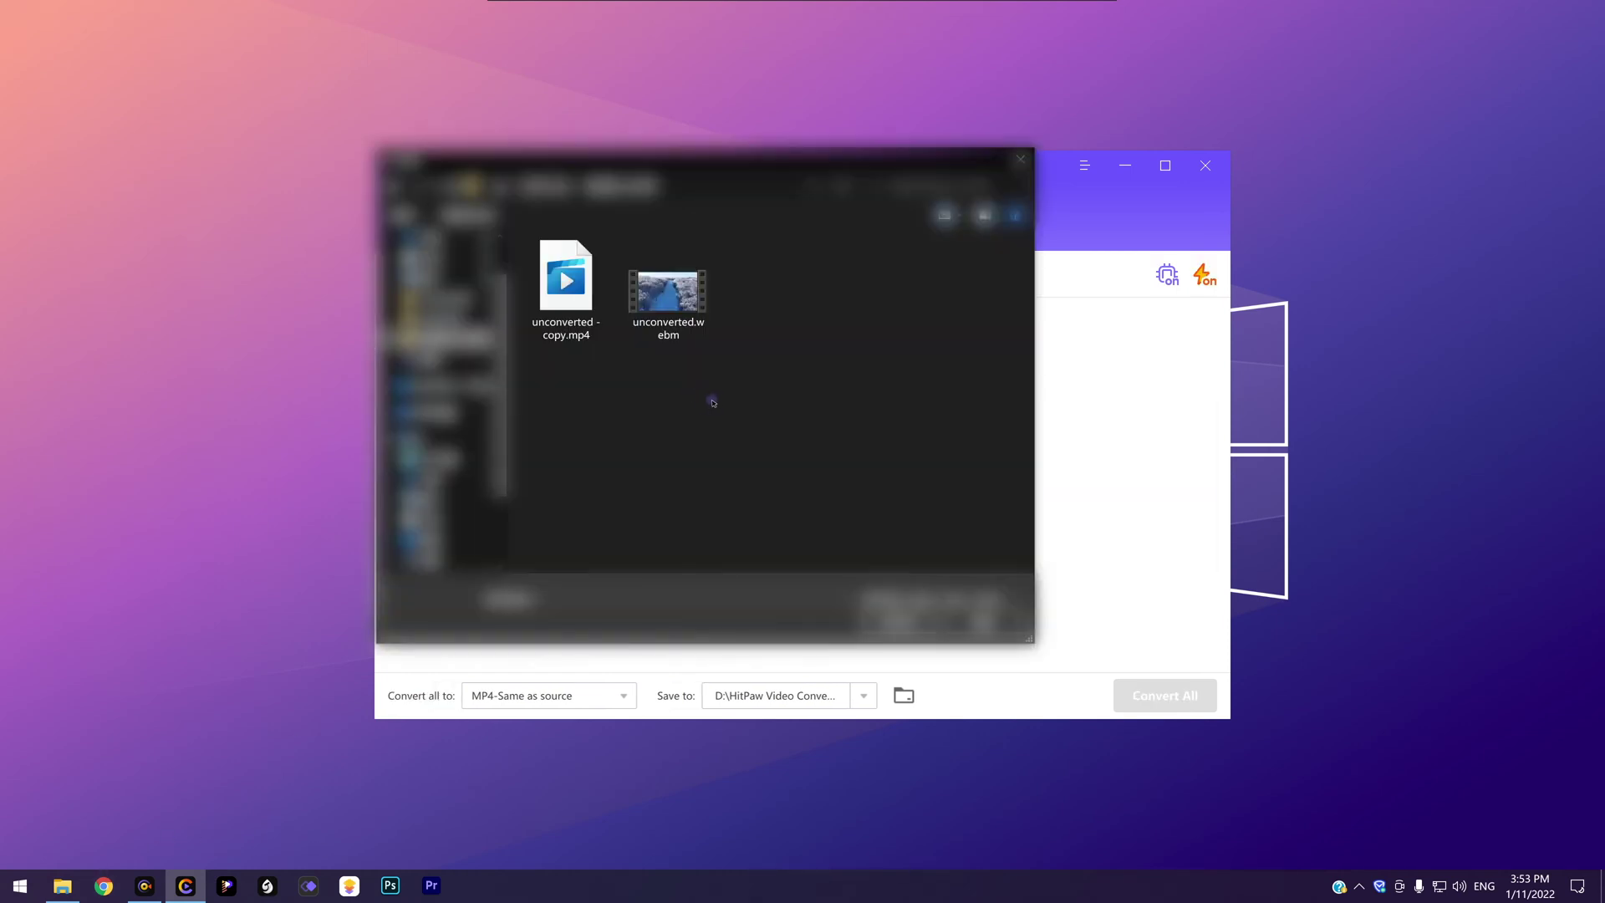
click(666, 294)
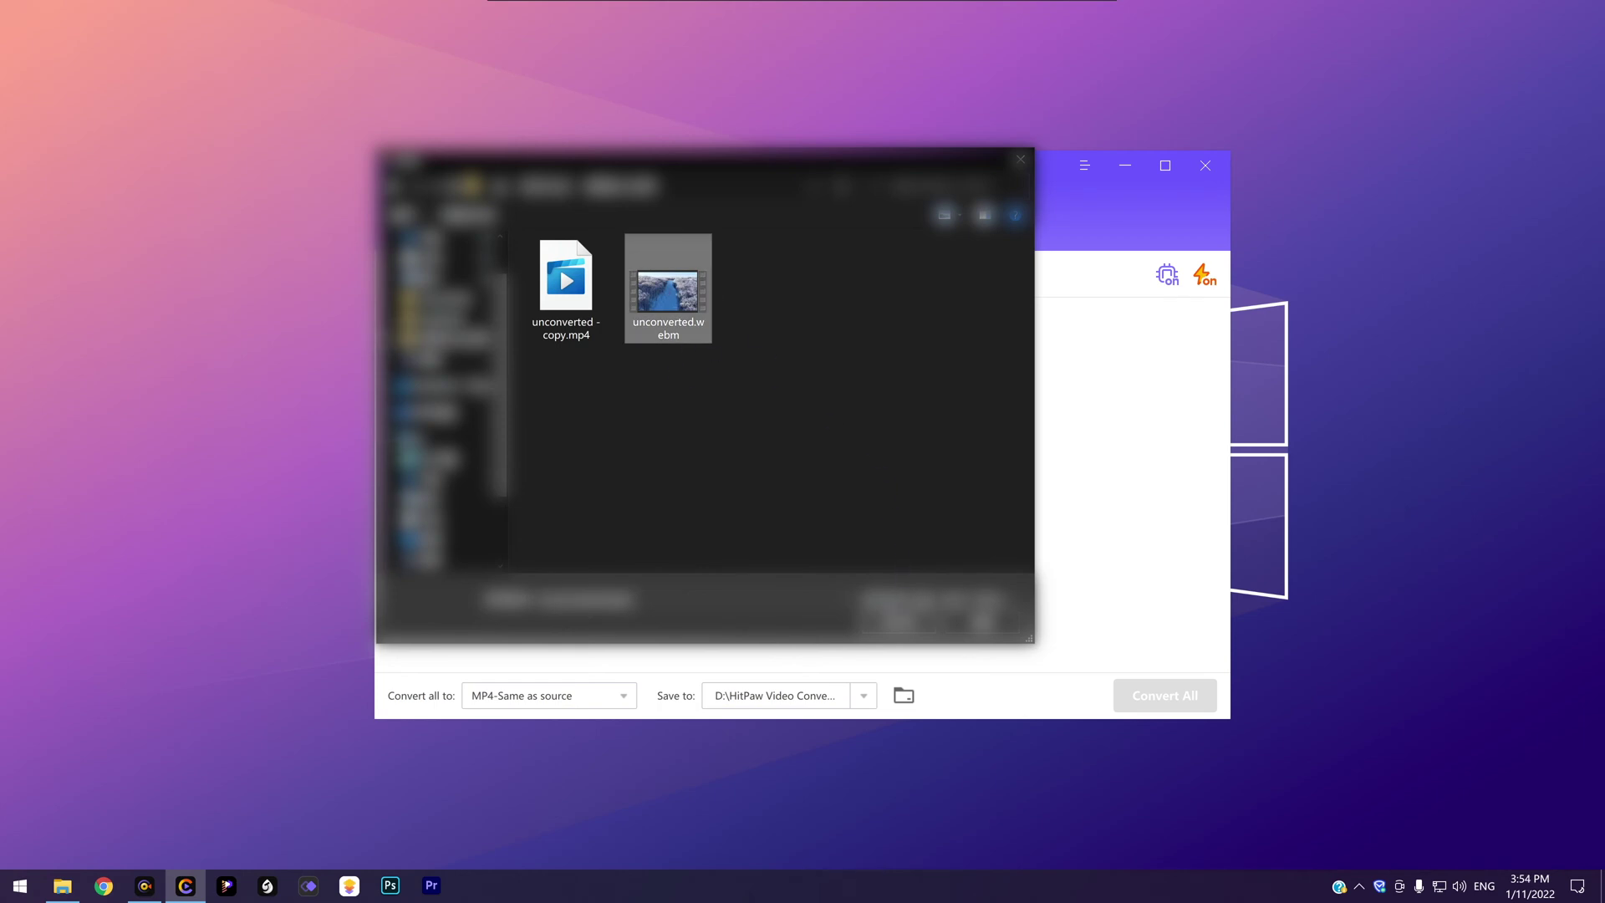
click(898, 623)
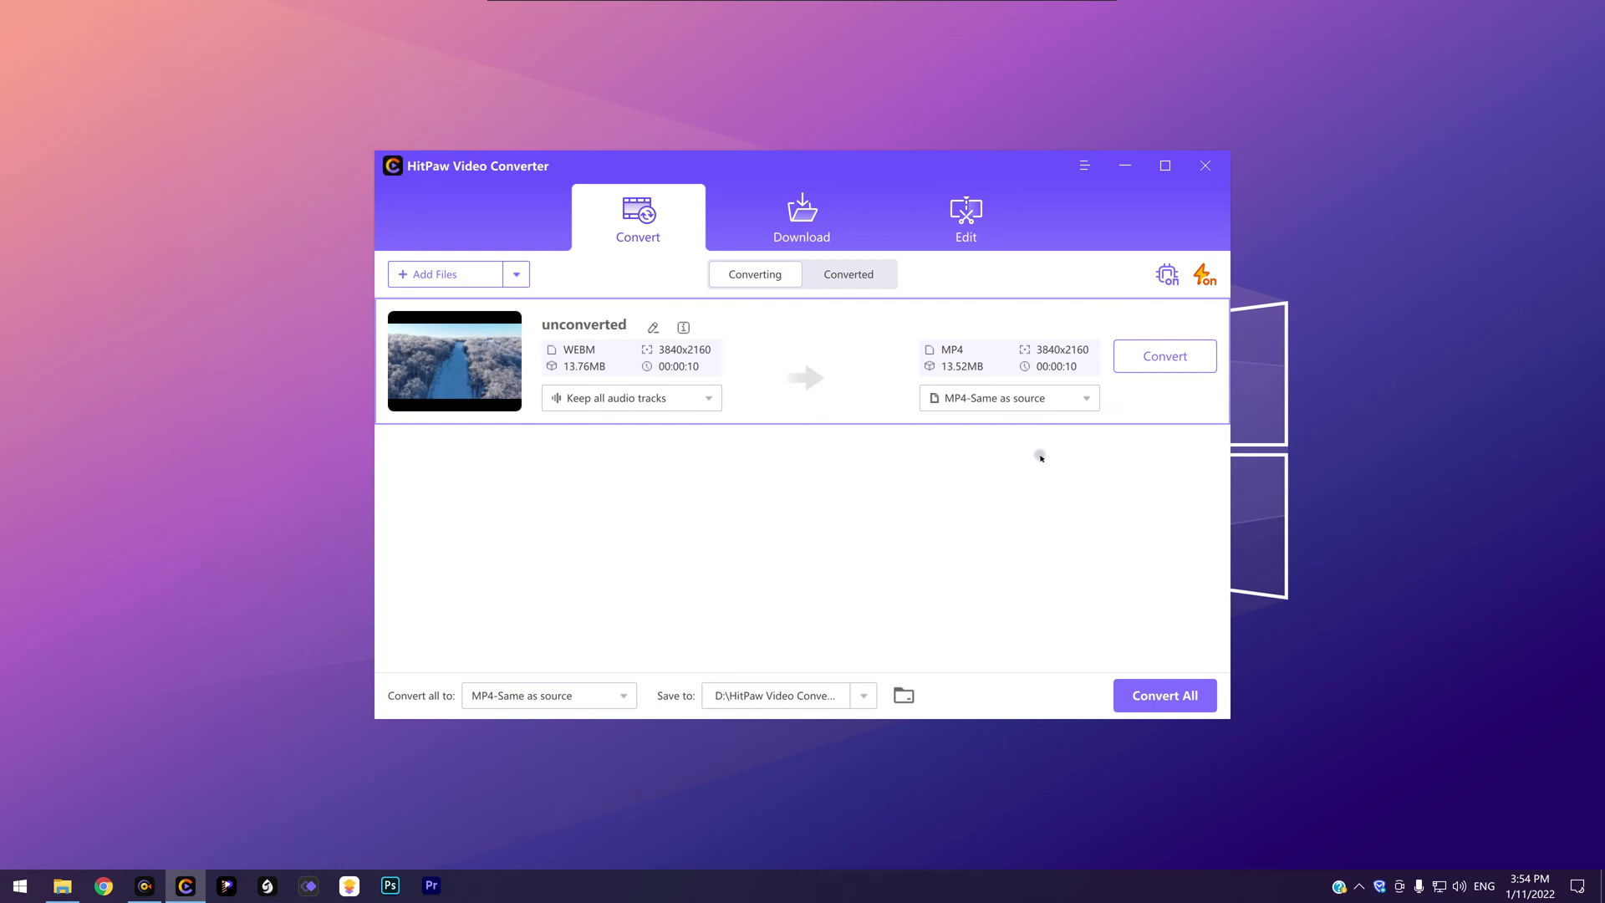
- Create a custom MP4 "Same as source" output preset with High Quality, h264 video encoder, 48000Hz sample rate and 320 kbps audio bitrate
click(991, 397)
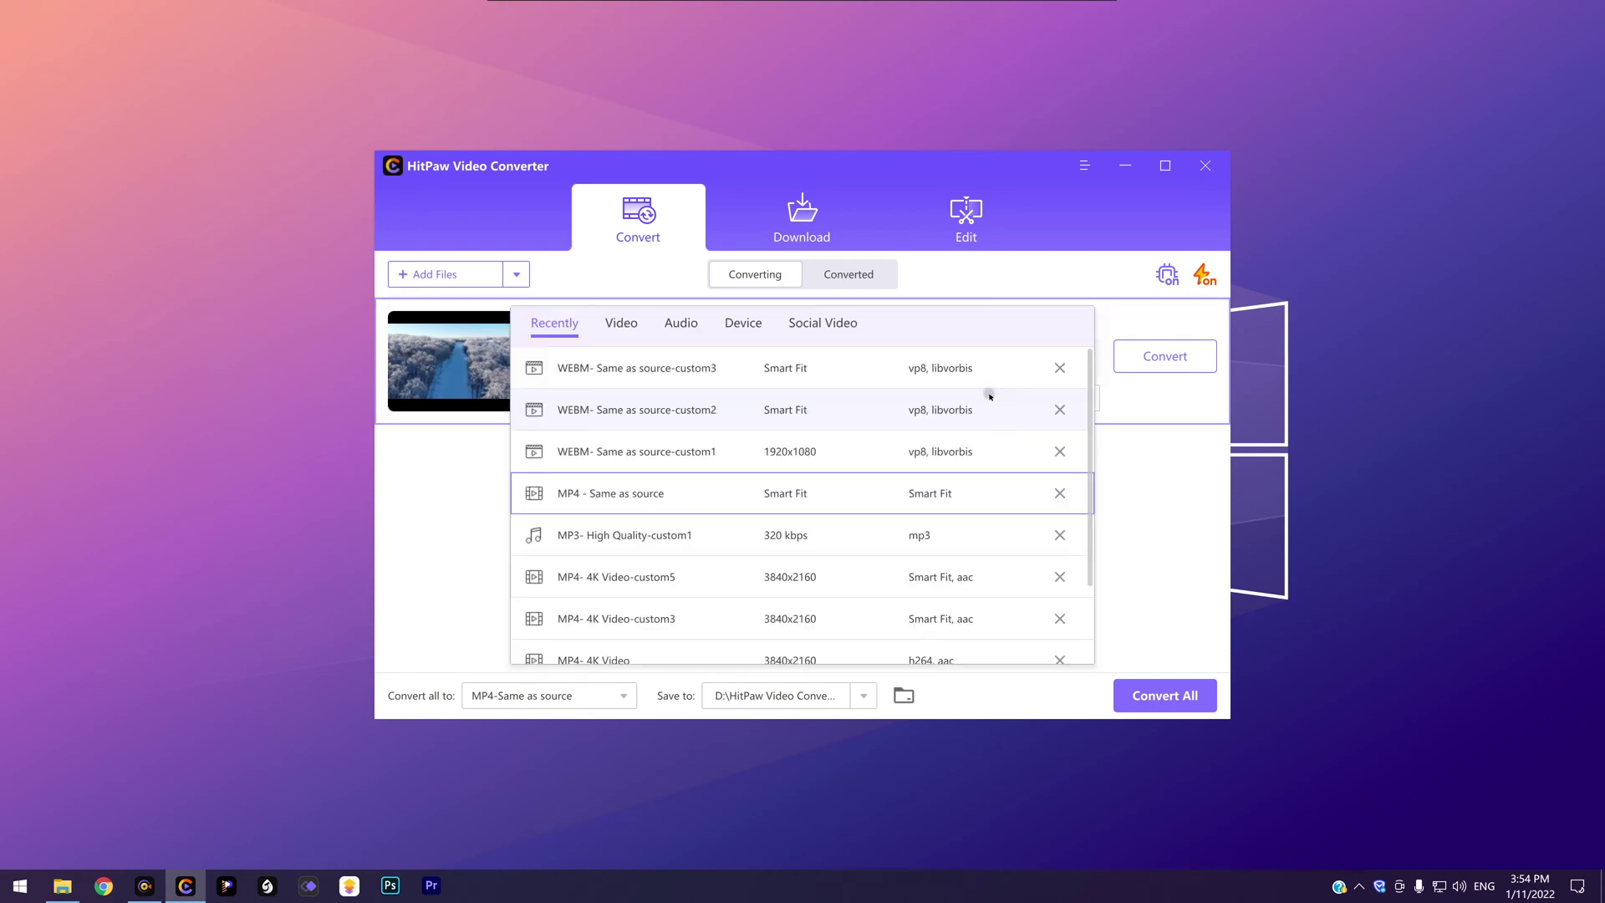
click(618, 323)
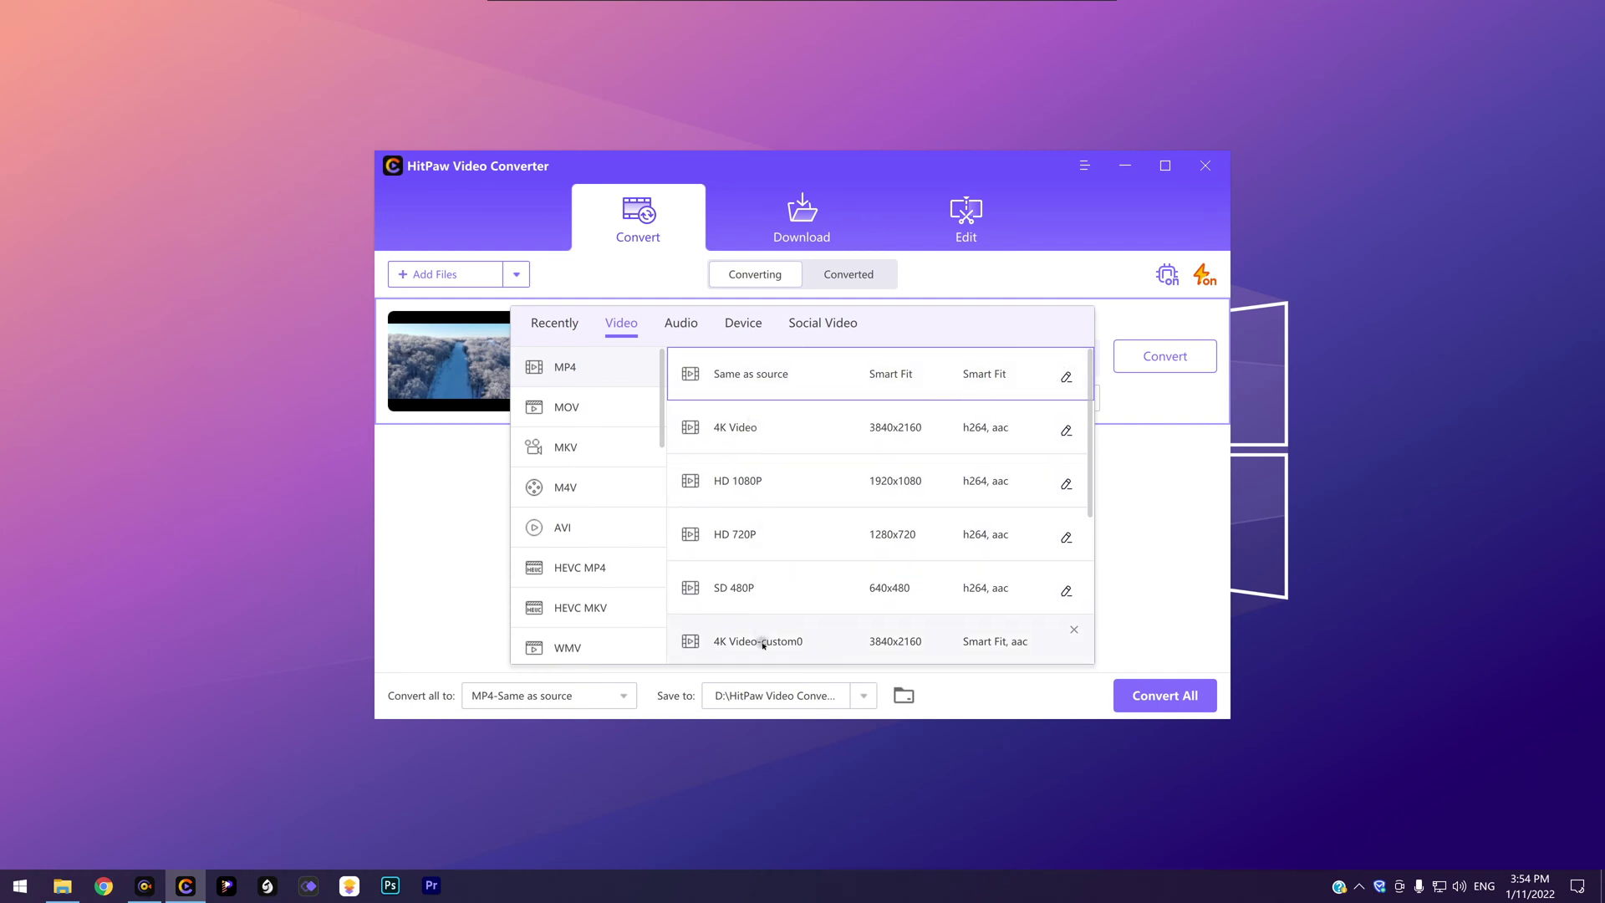
scroll(794, 551, down, 3)
scroll(820, 478, up, 3)
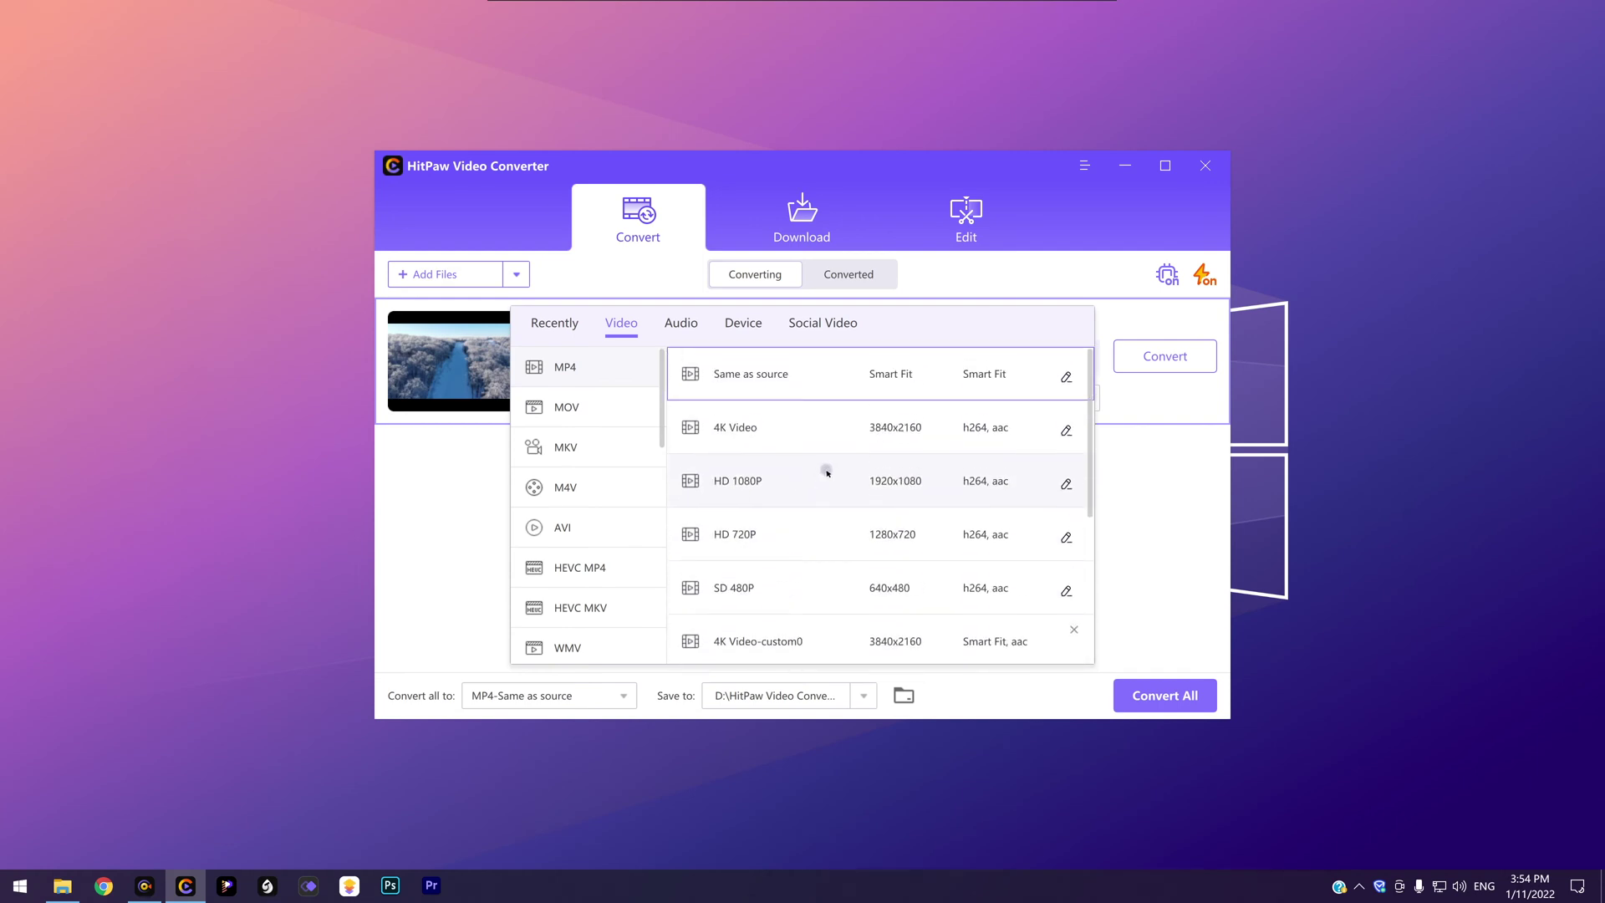
click(1067, 377)
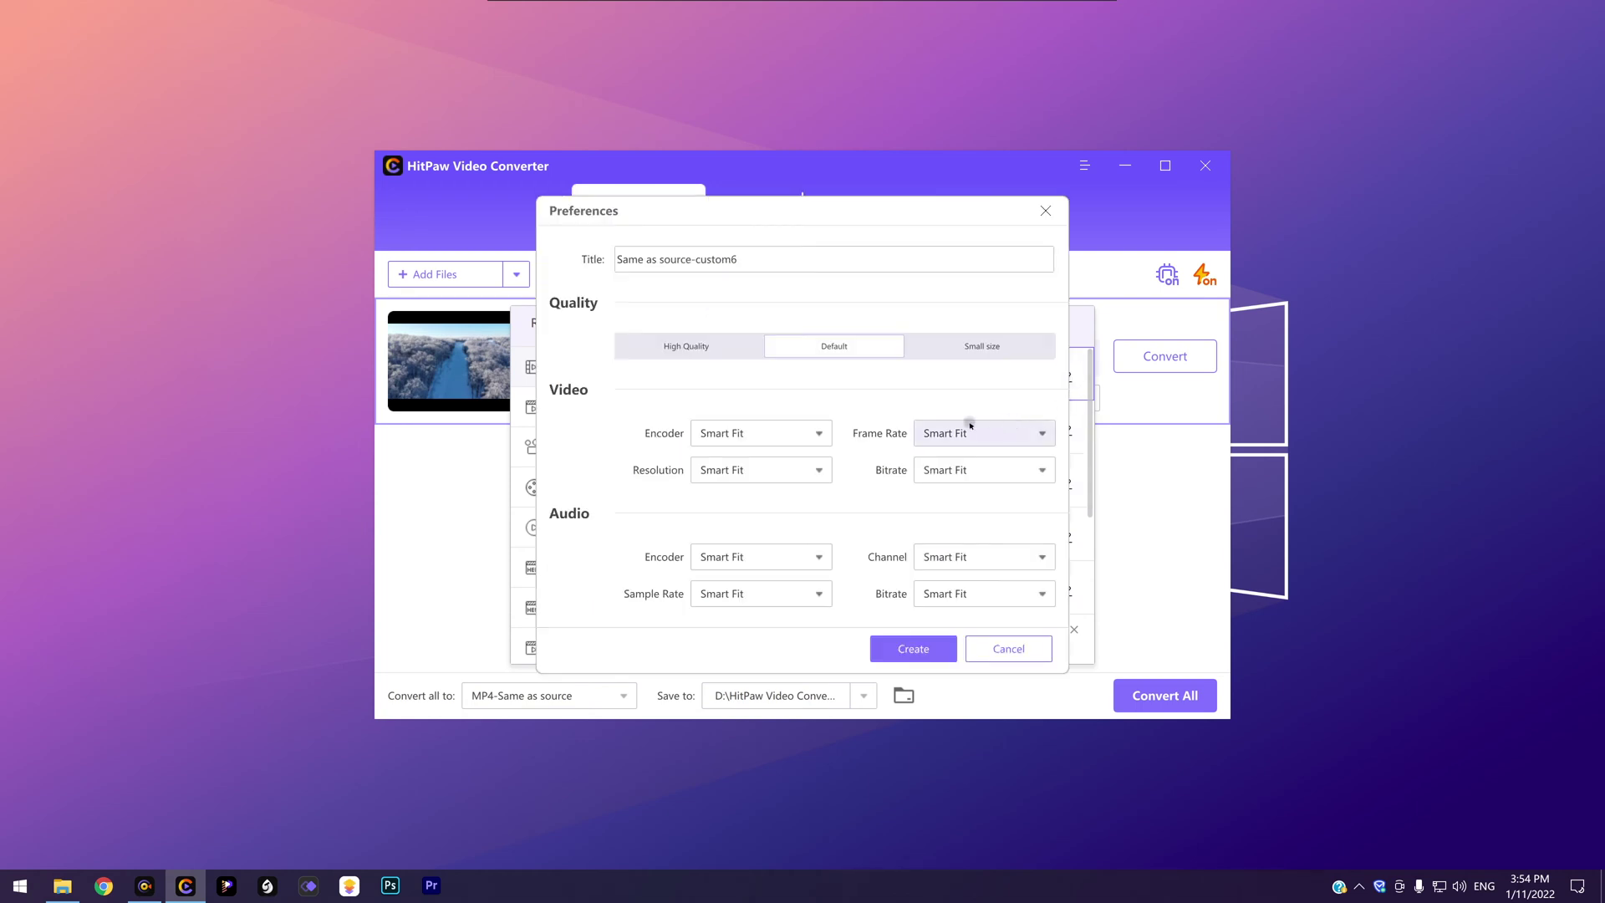
click(681, 346)
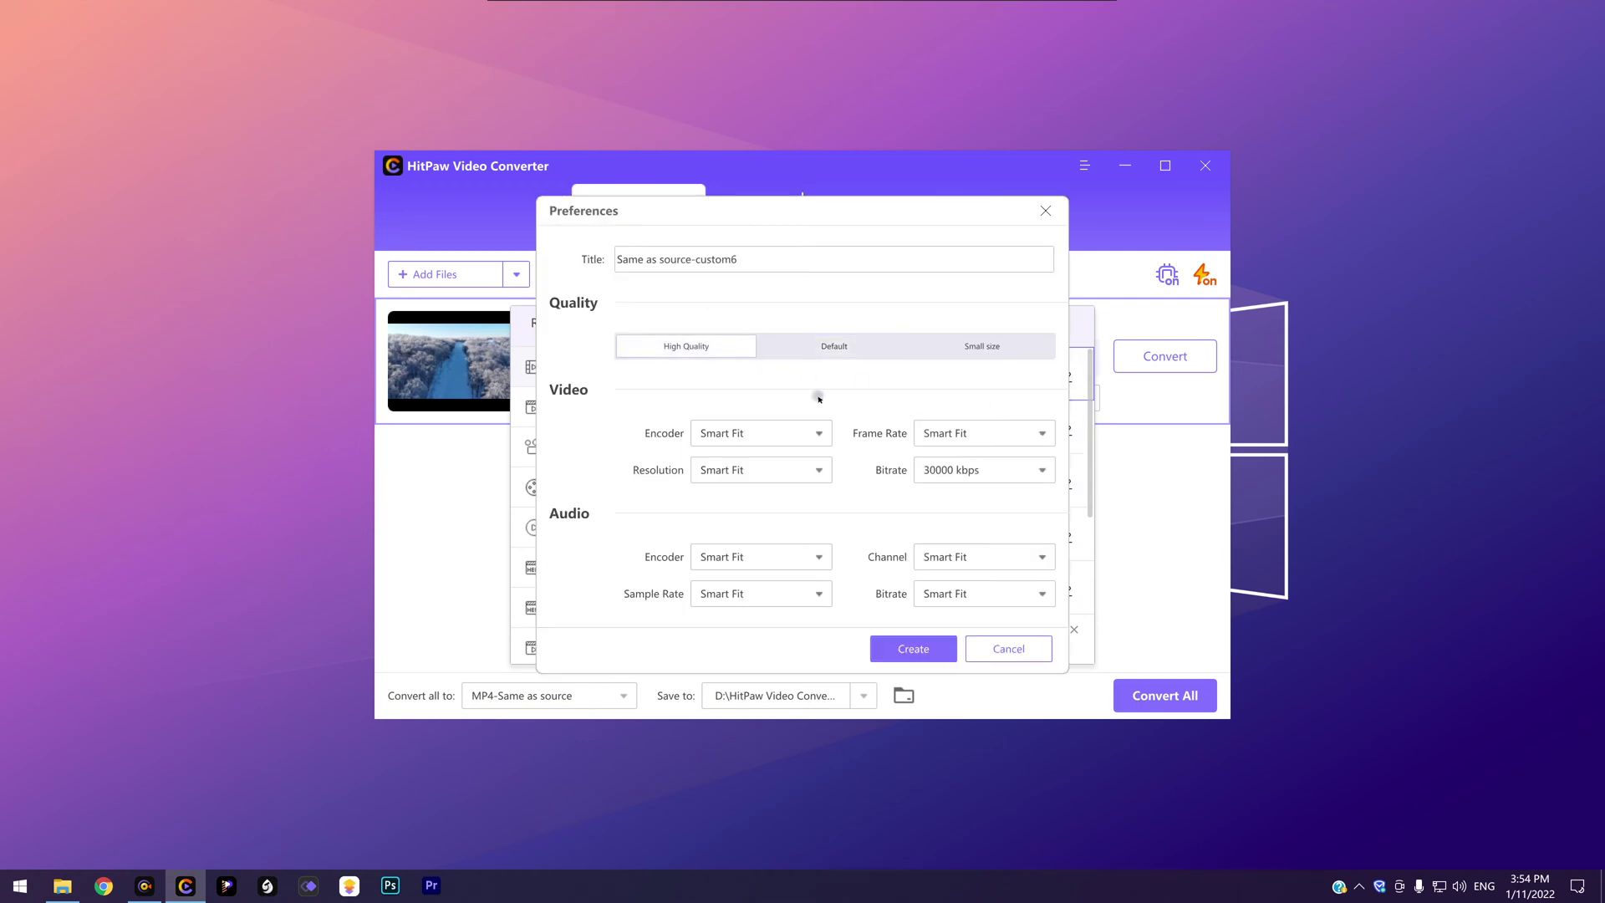
click(785, 433)
click(723, 486)
click(953, 594)
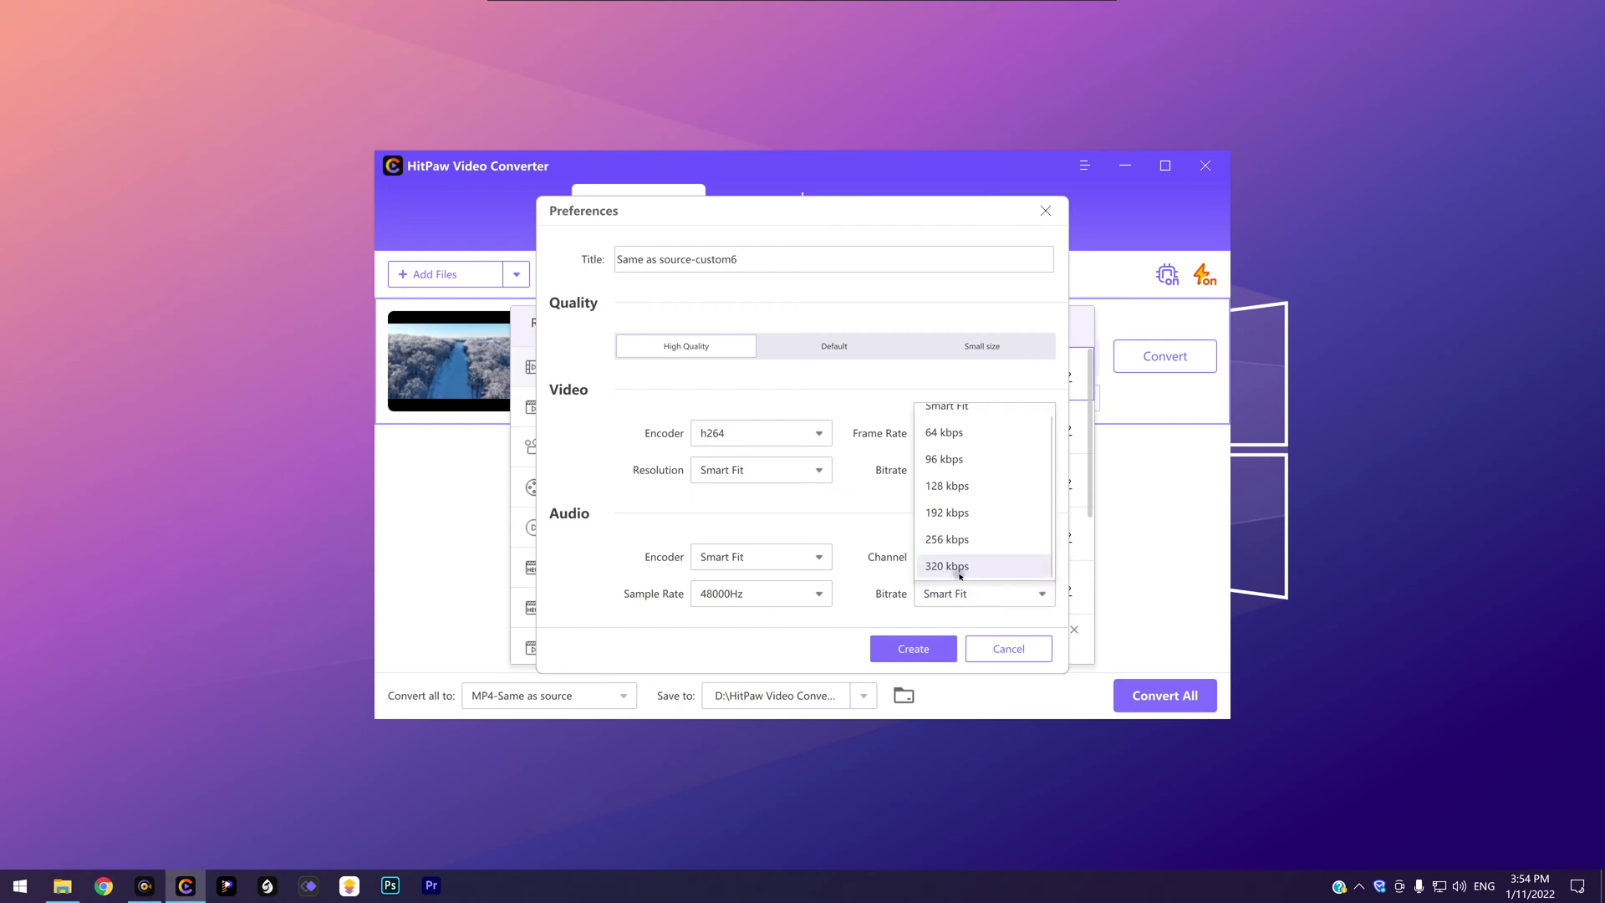
click(935, 566)
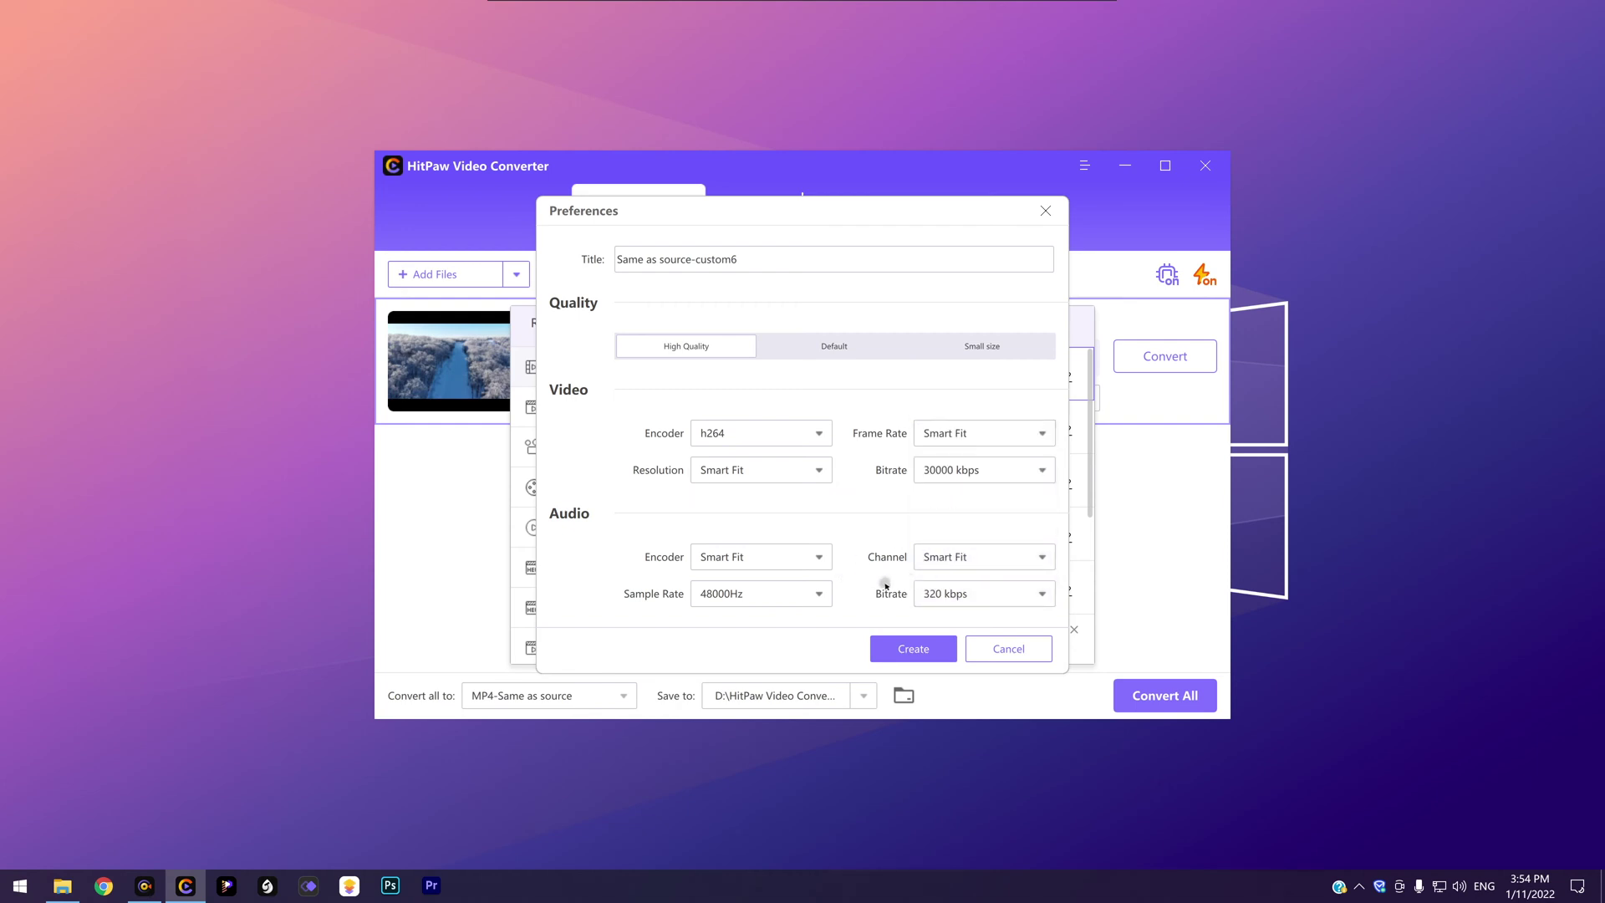
click(900, 643)
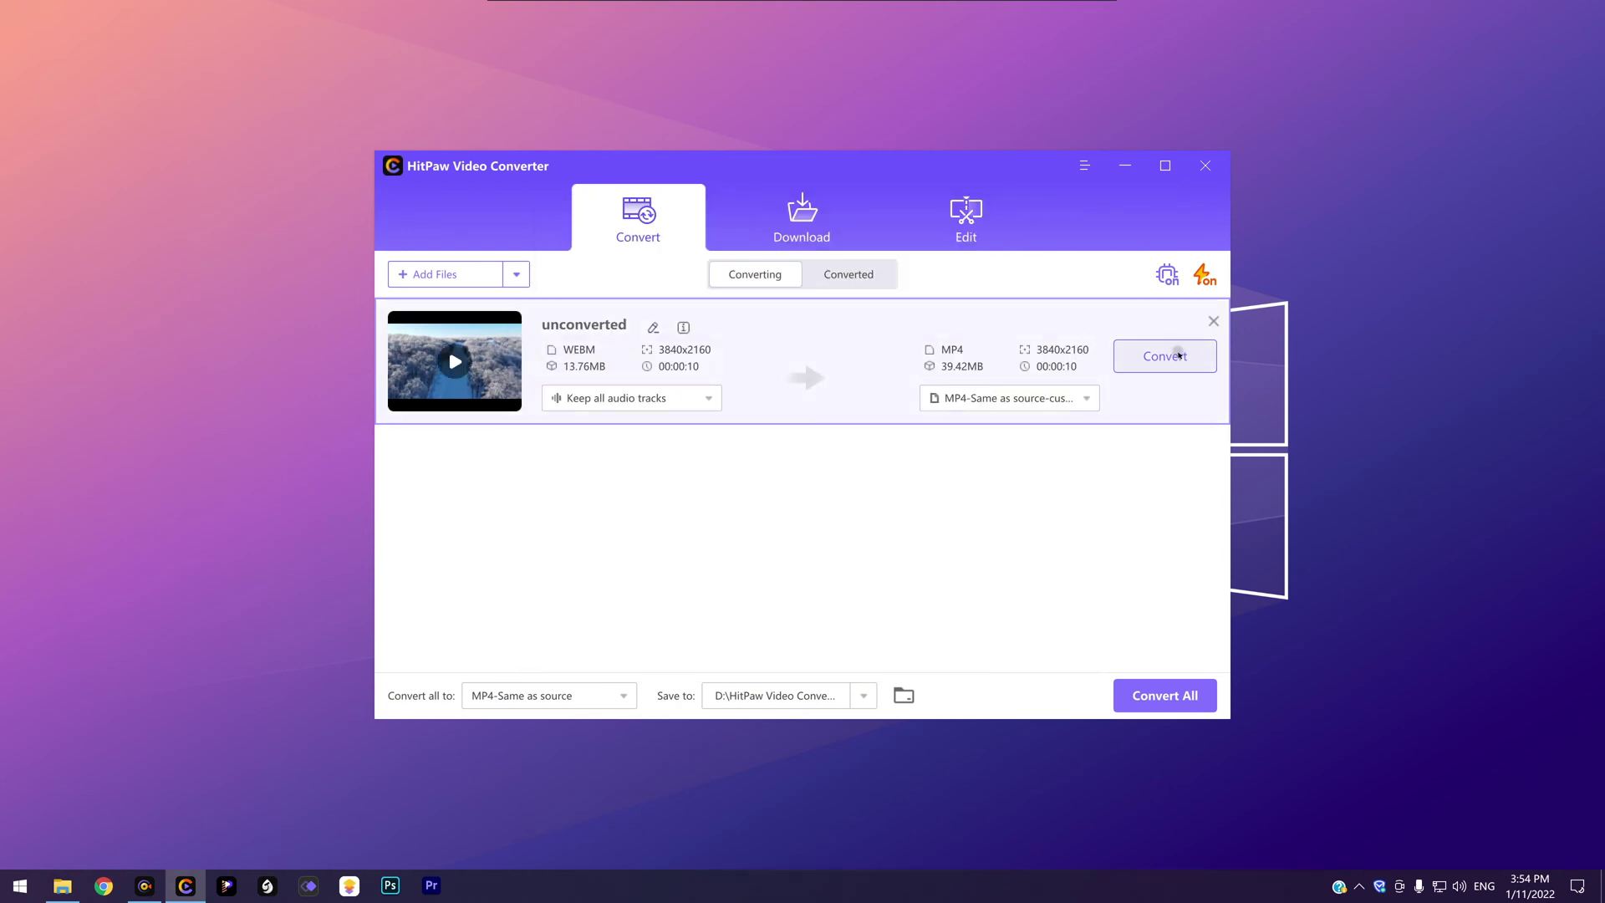
- Convert the unconverted video with the custom MP4 preset and open the result from the converted files
click(1155, 354)
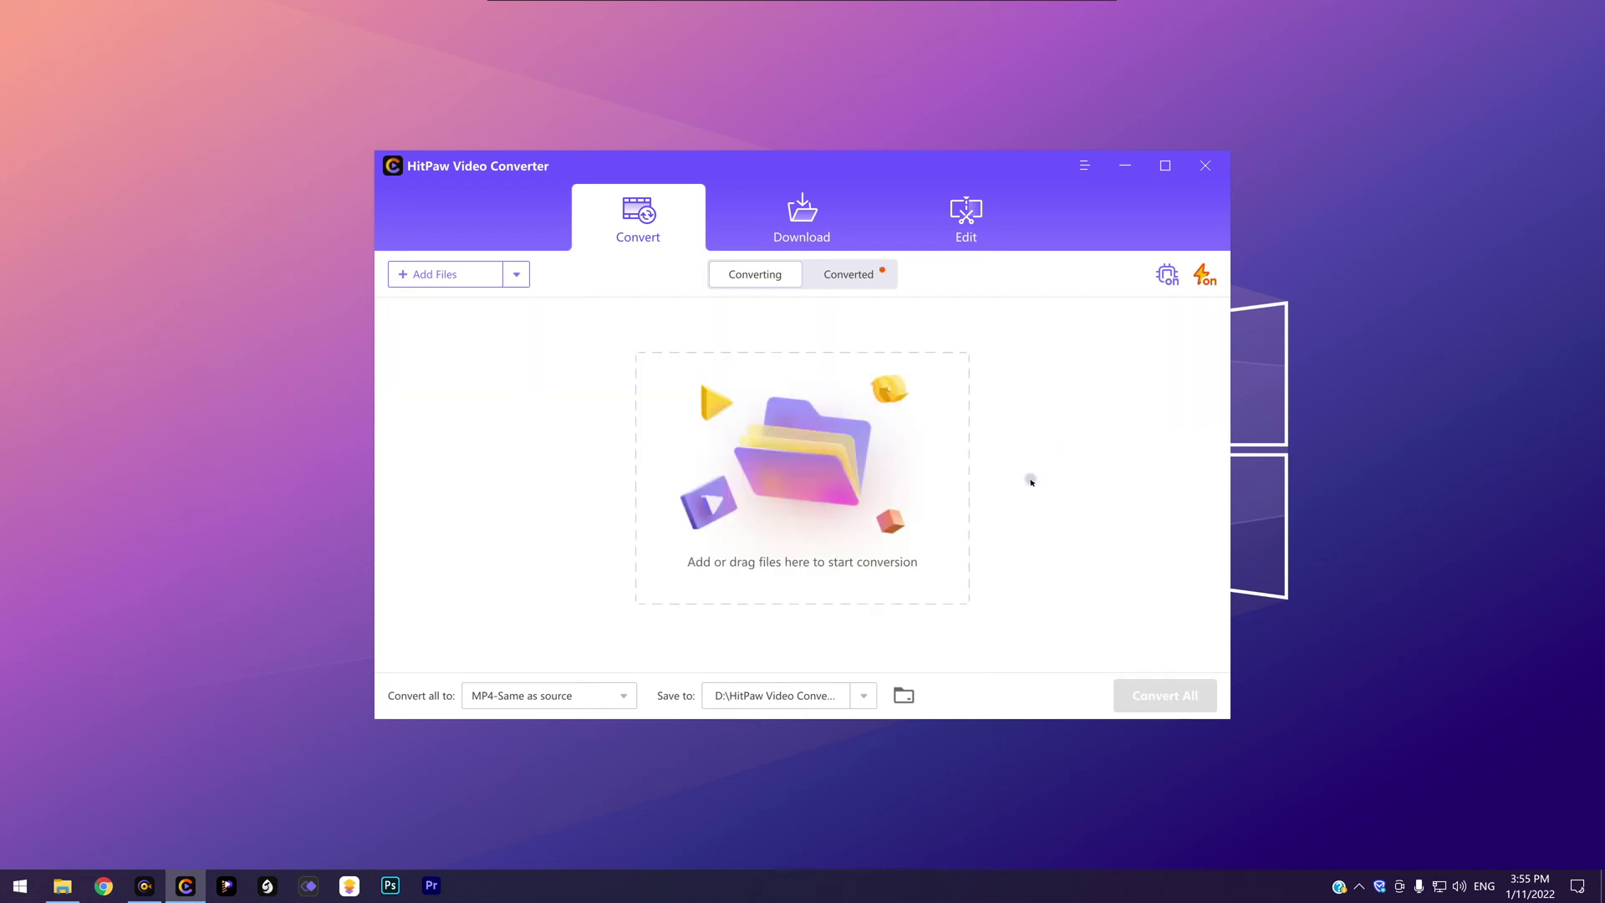
click(834, 274)
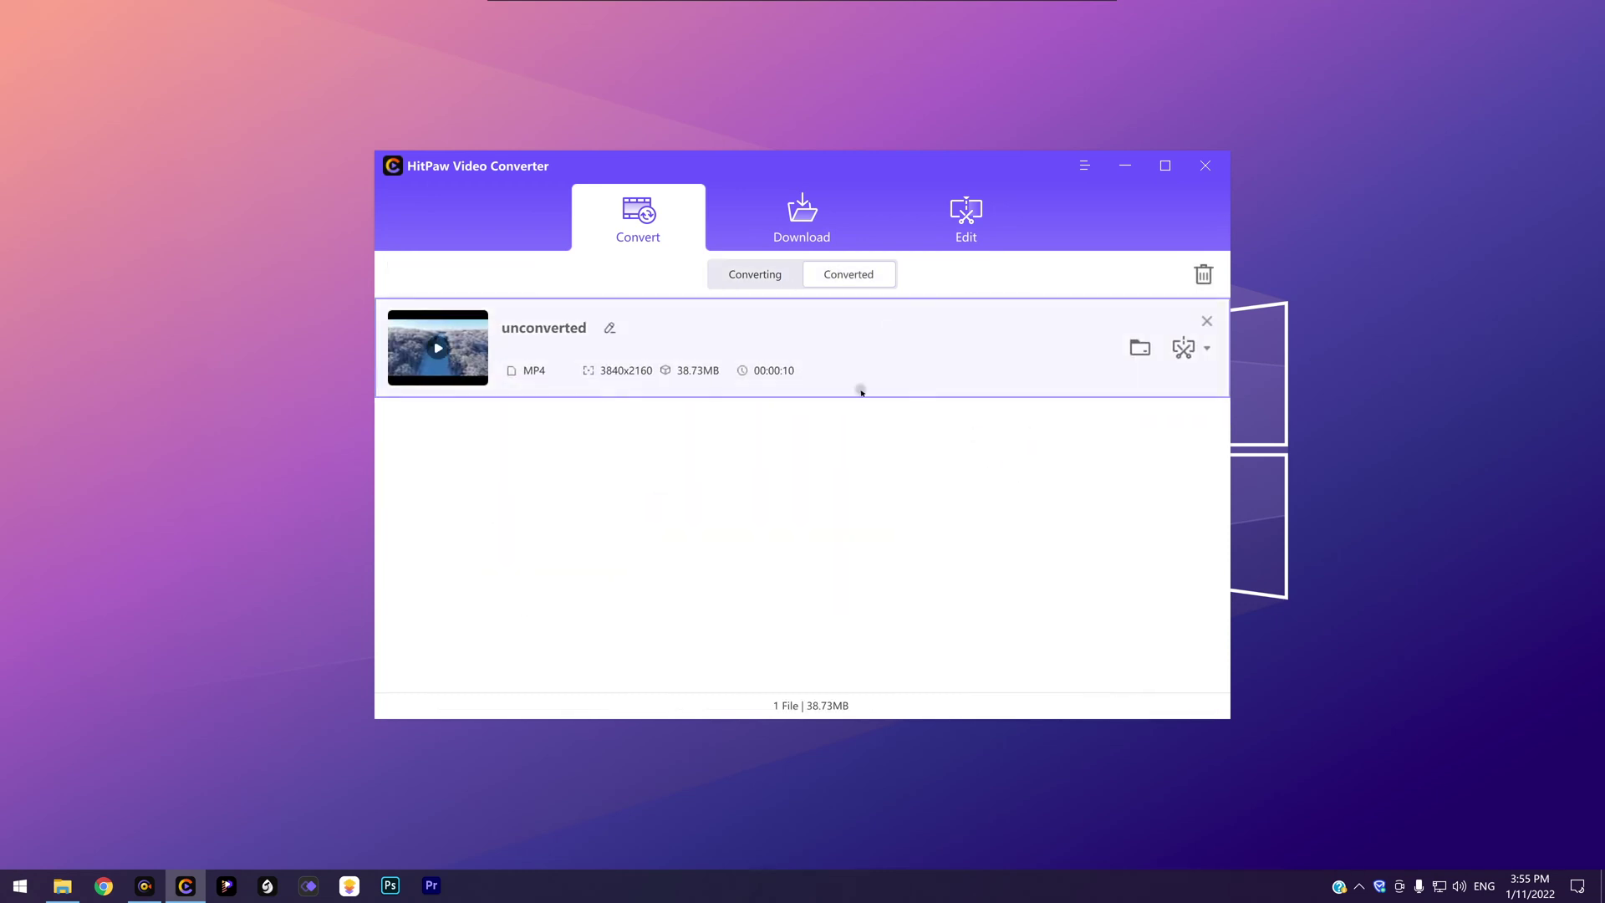
double_click(548, 353)
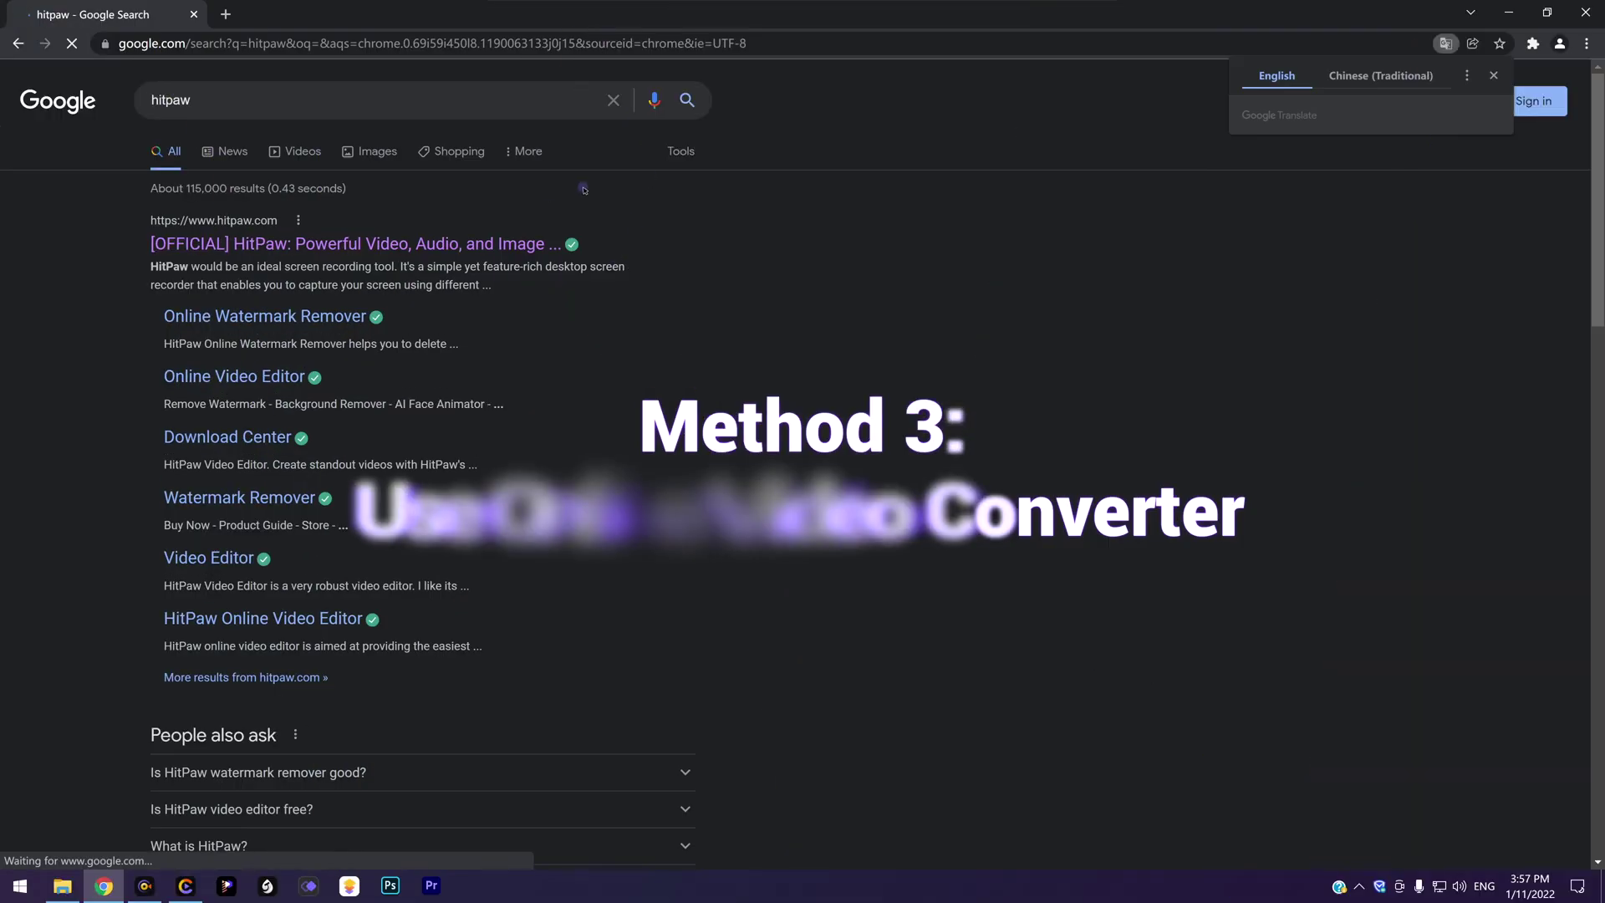
- Open the official HitPaw website from the Google results, dismiss the notification request and go to its online Video Converter page
click(402, 244)
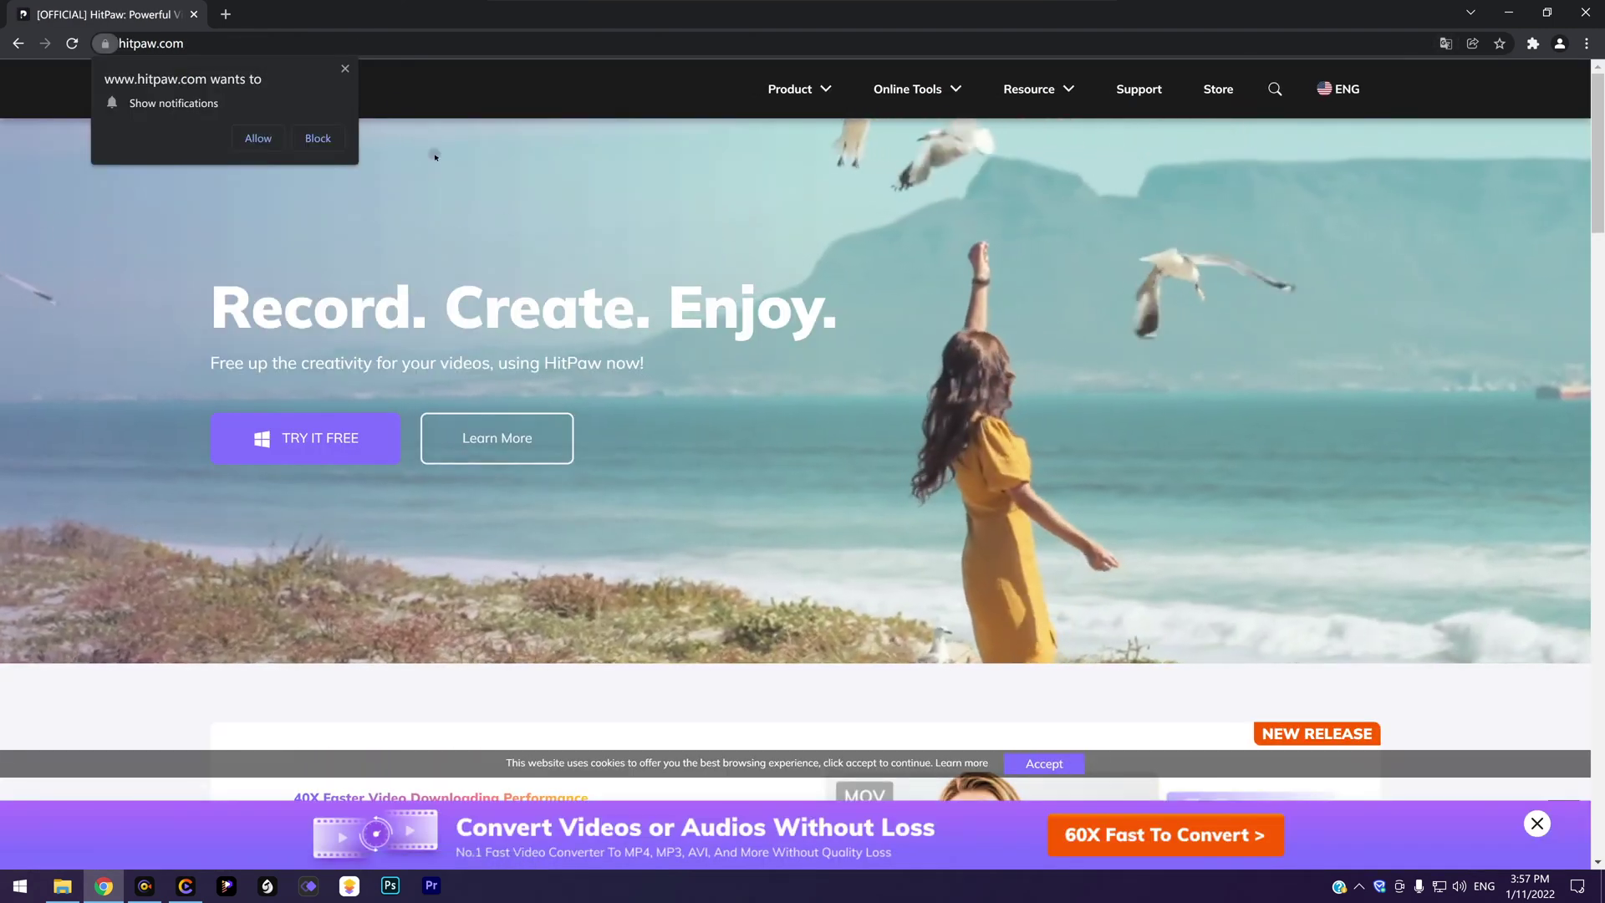
click(345, 67)
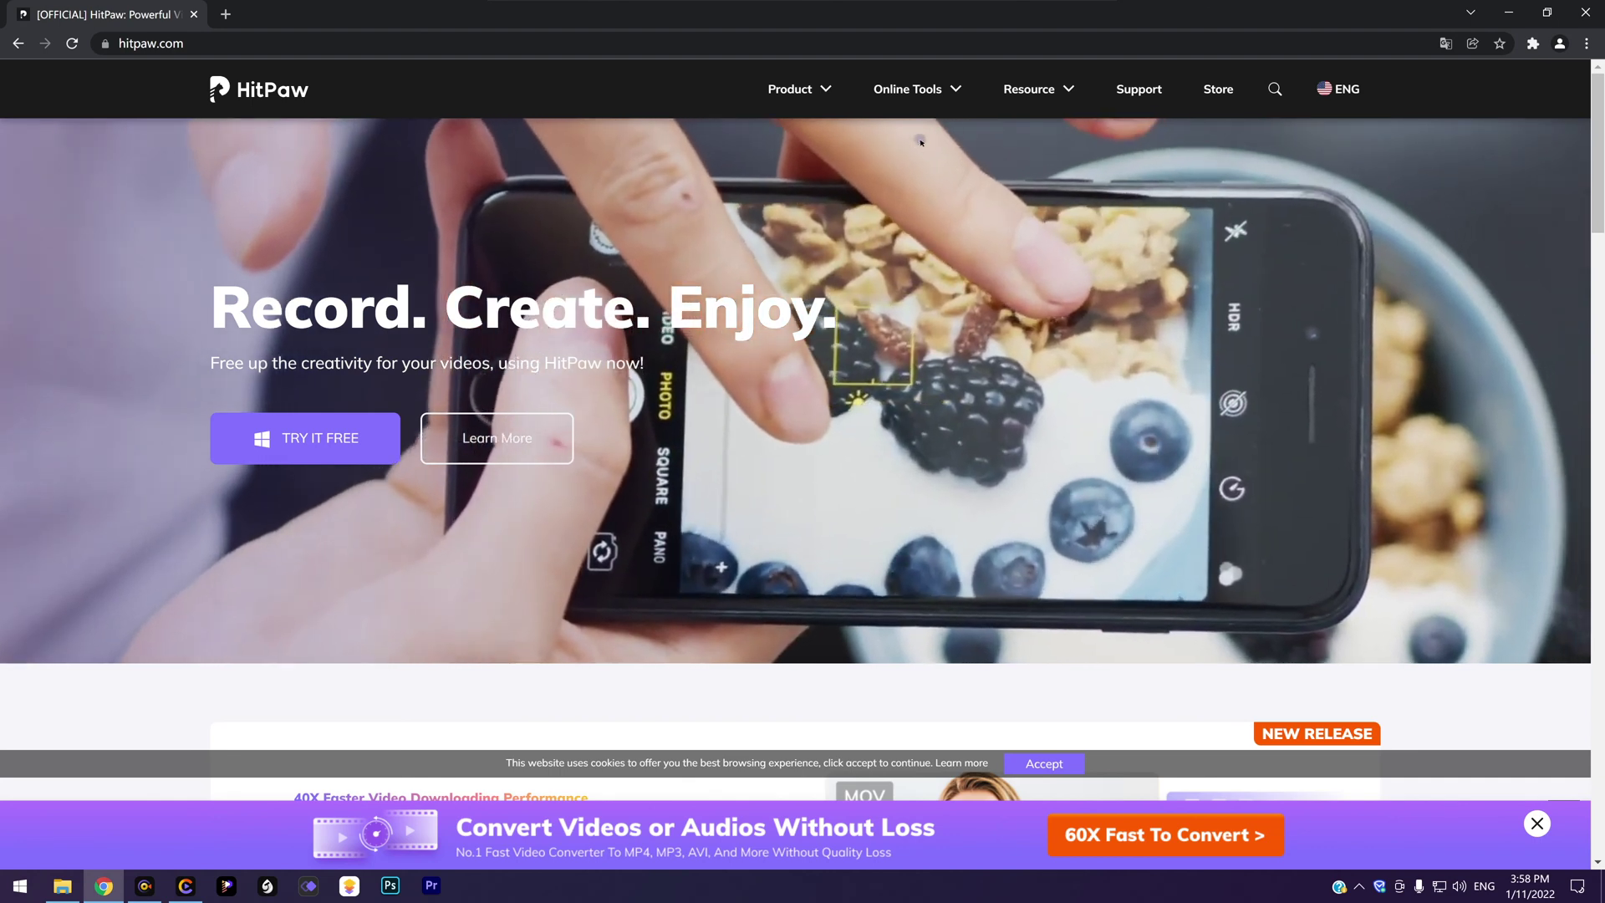
mouse_move(955, 88)
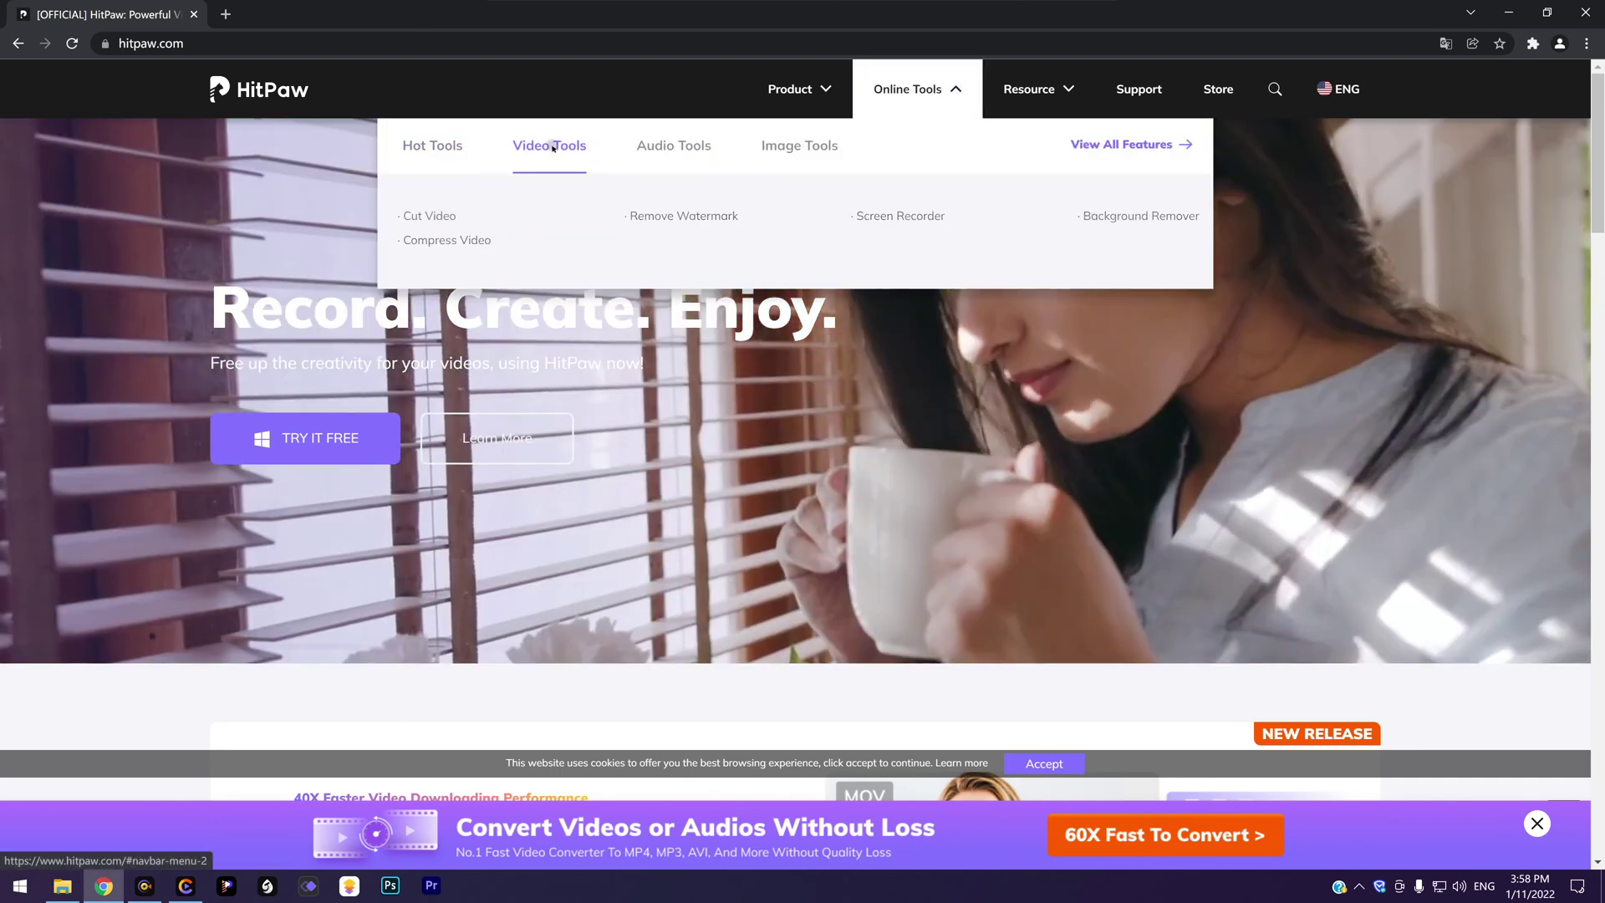
click(553, 147)
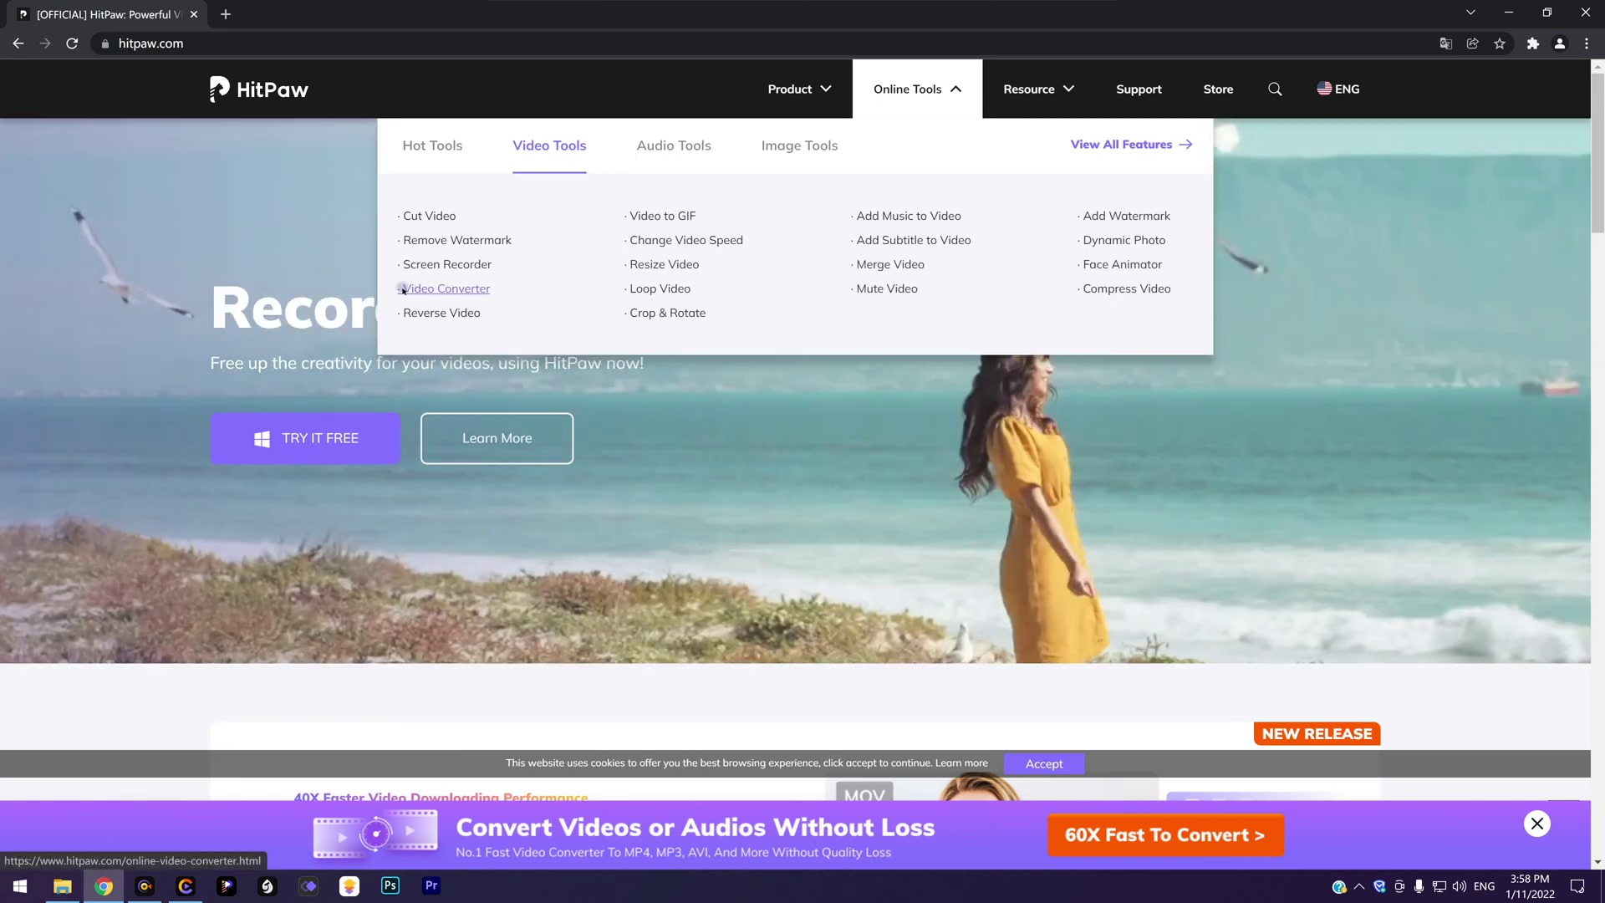
click(459, 286)
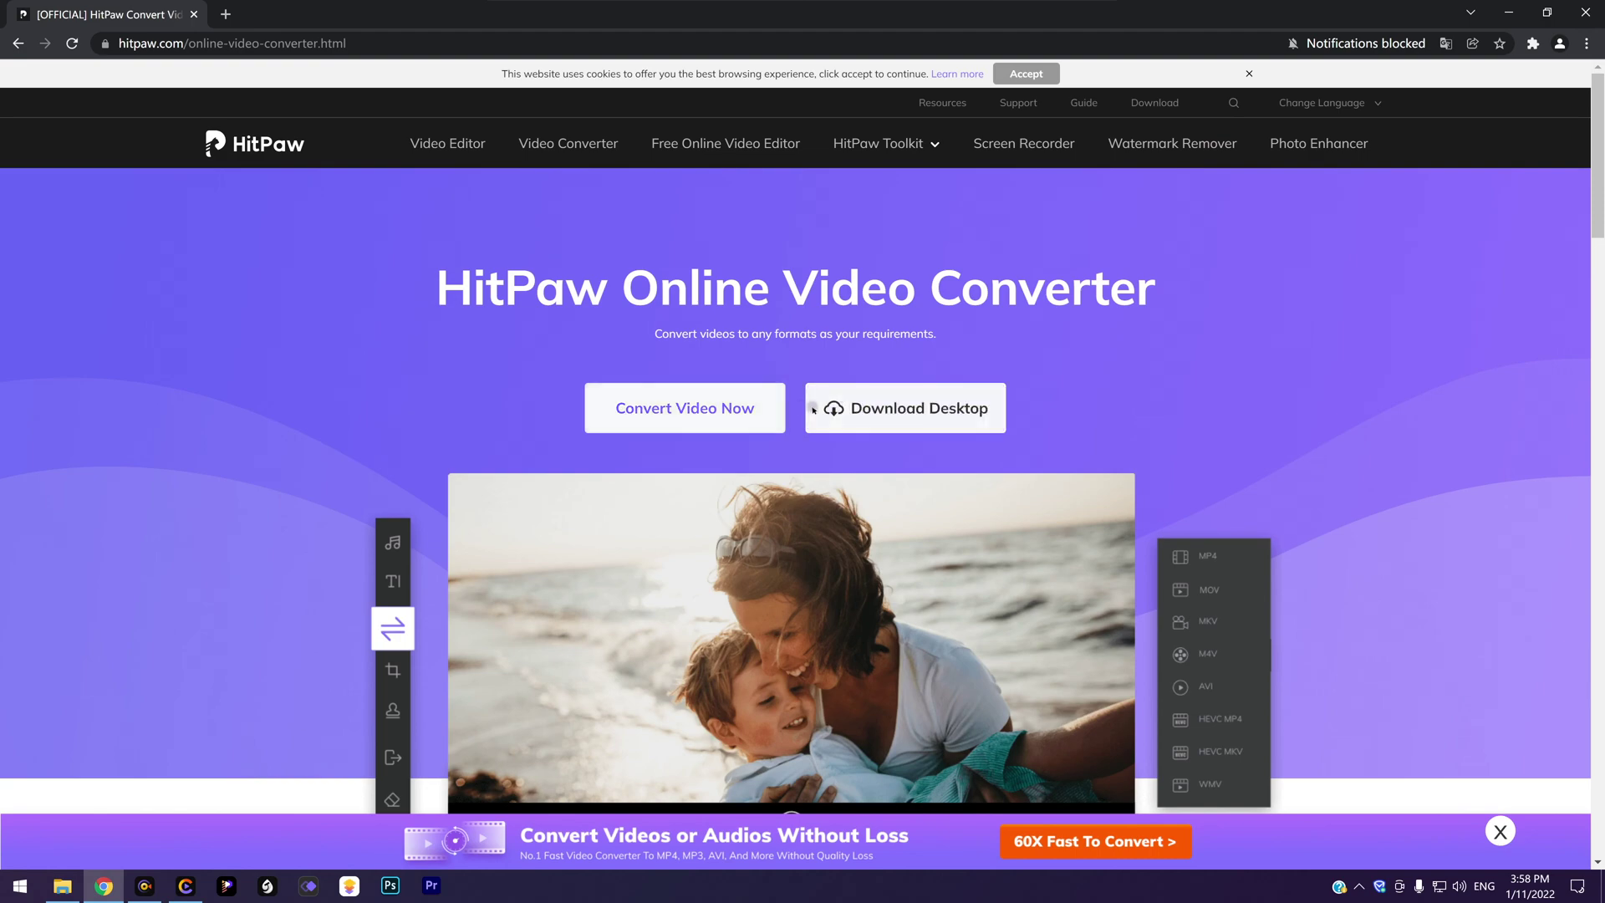
scroll(1011, 325, down, 9)
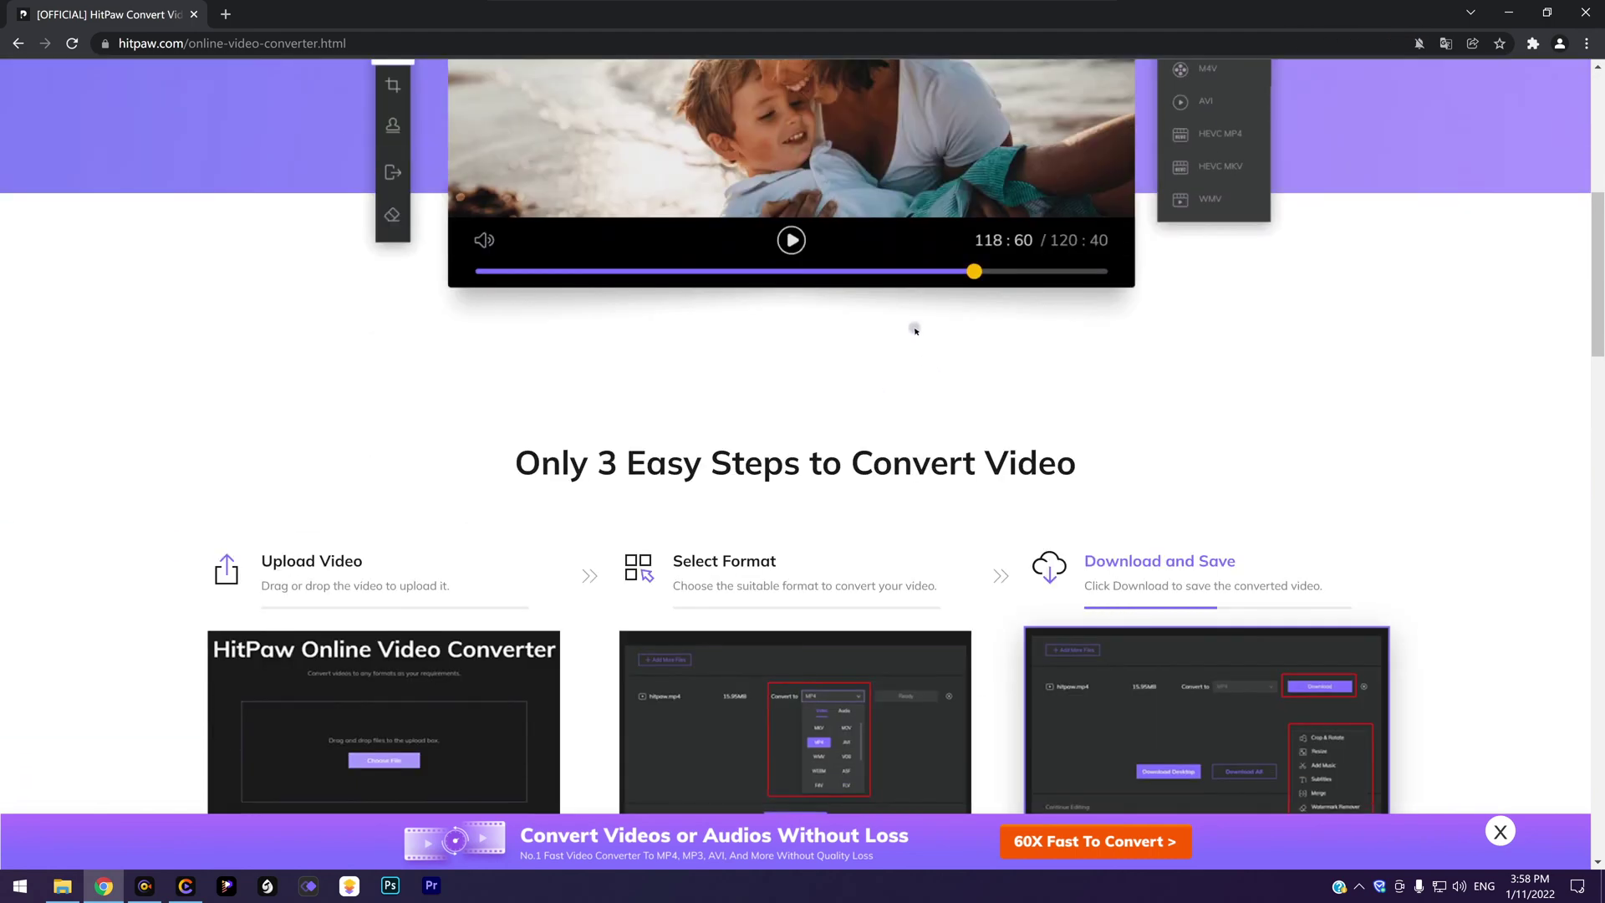
scroll(776, 359, up, 9)
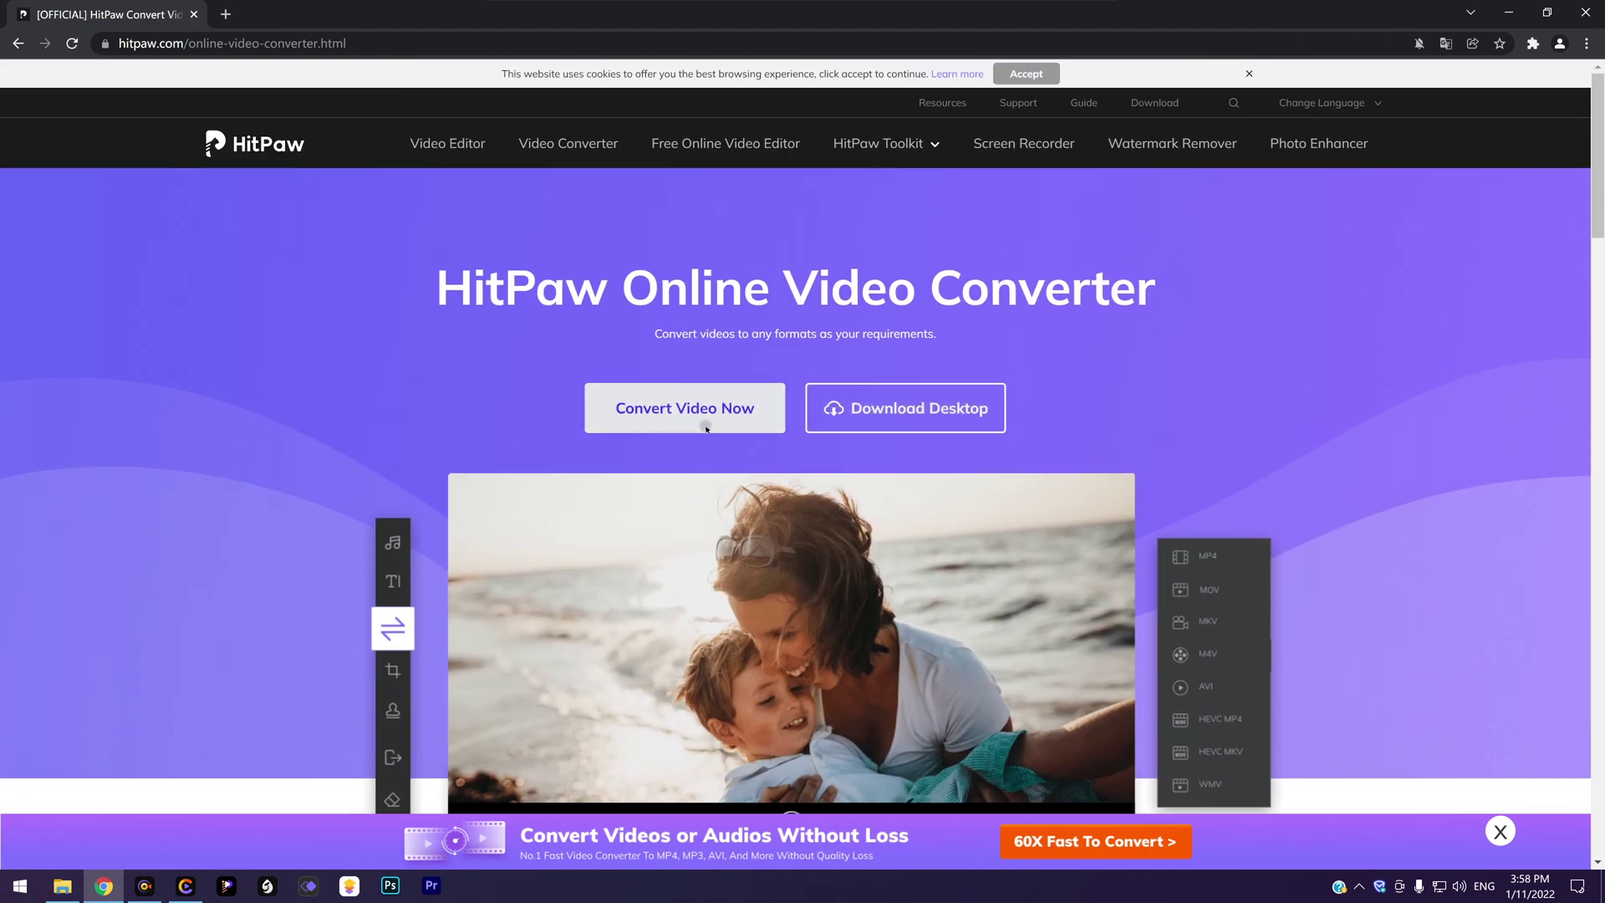
- Start the online video conversion and upload unconverted.webm
click(669, 408)
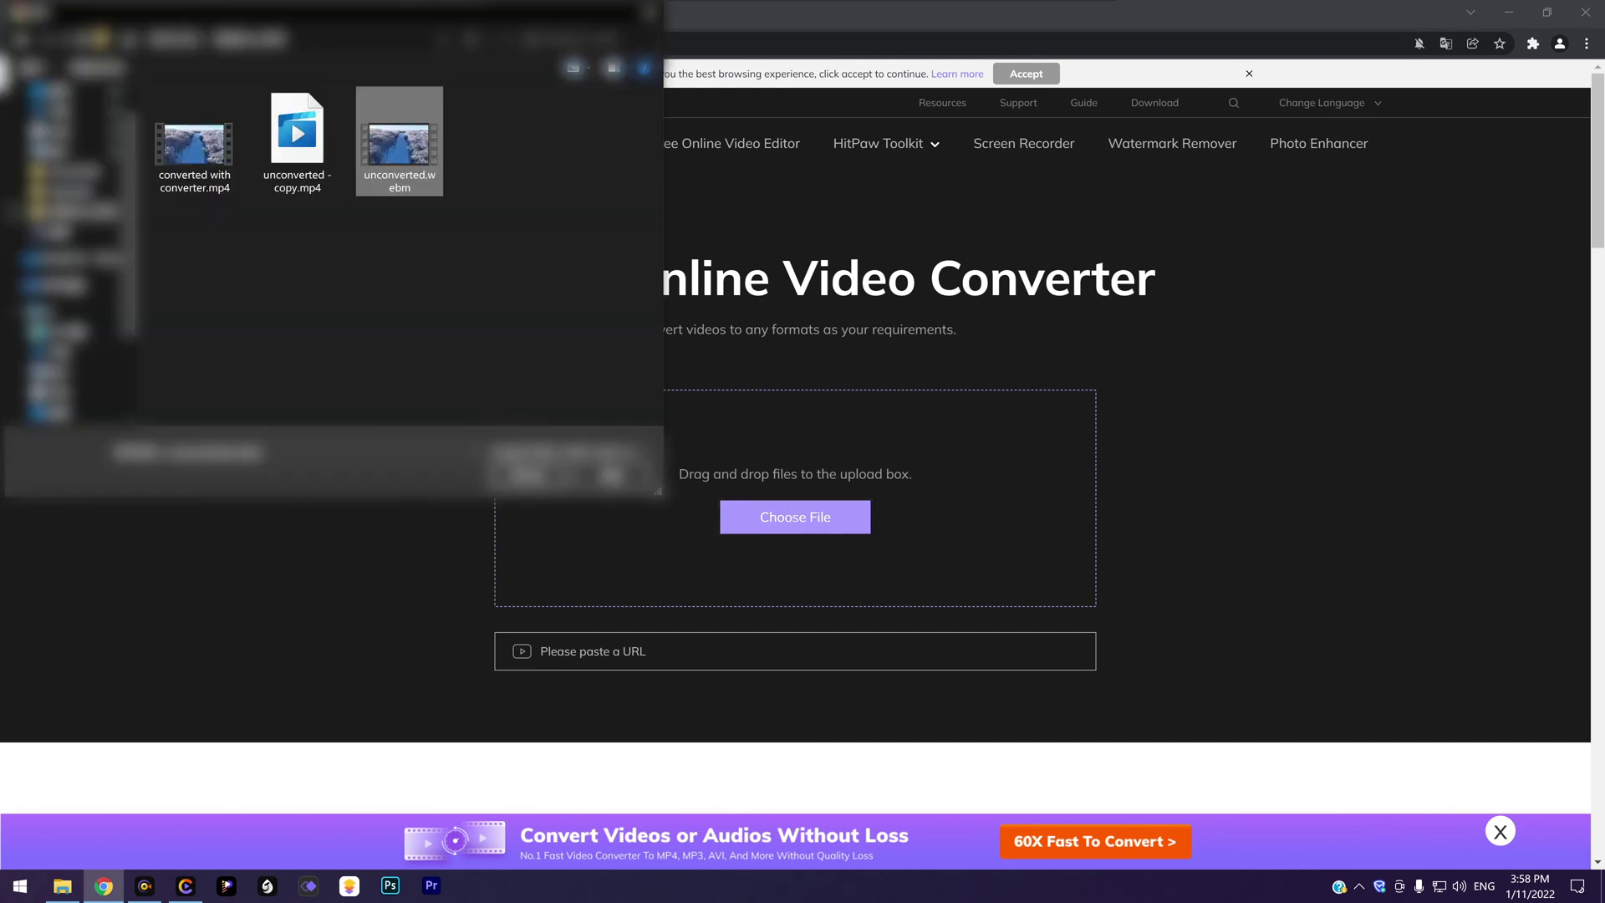
click(527, 475)
scroll(1334, 344, down, 2)
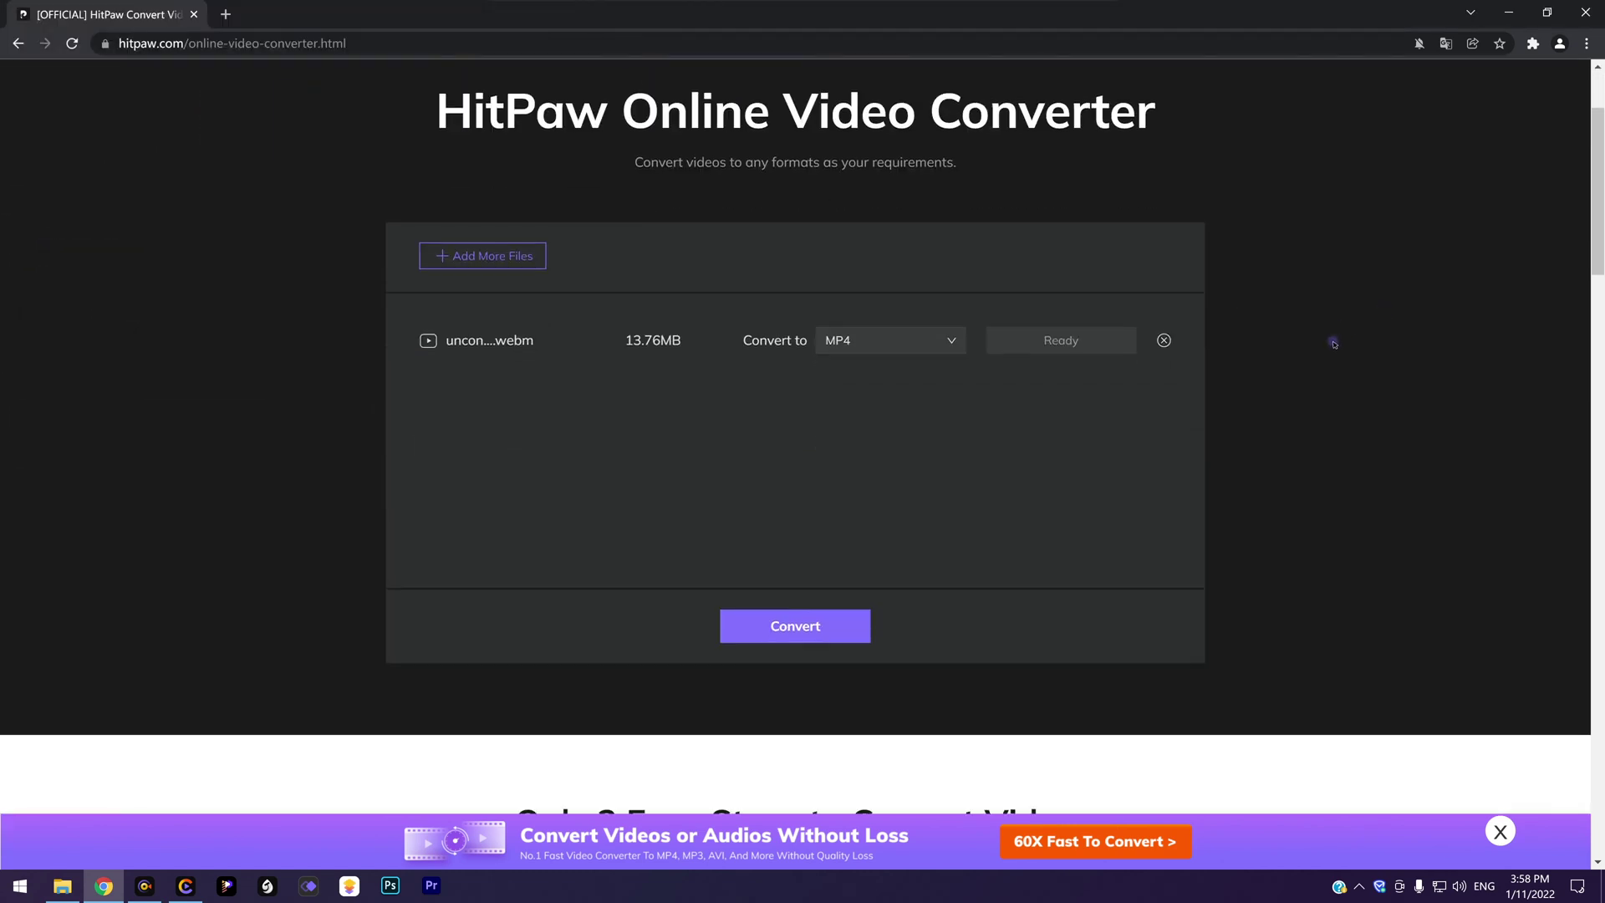
- Convert the uploaded WEBM video to MP4, download the result and open the downloaded file
click(947, 341)
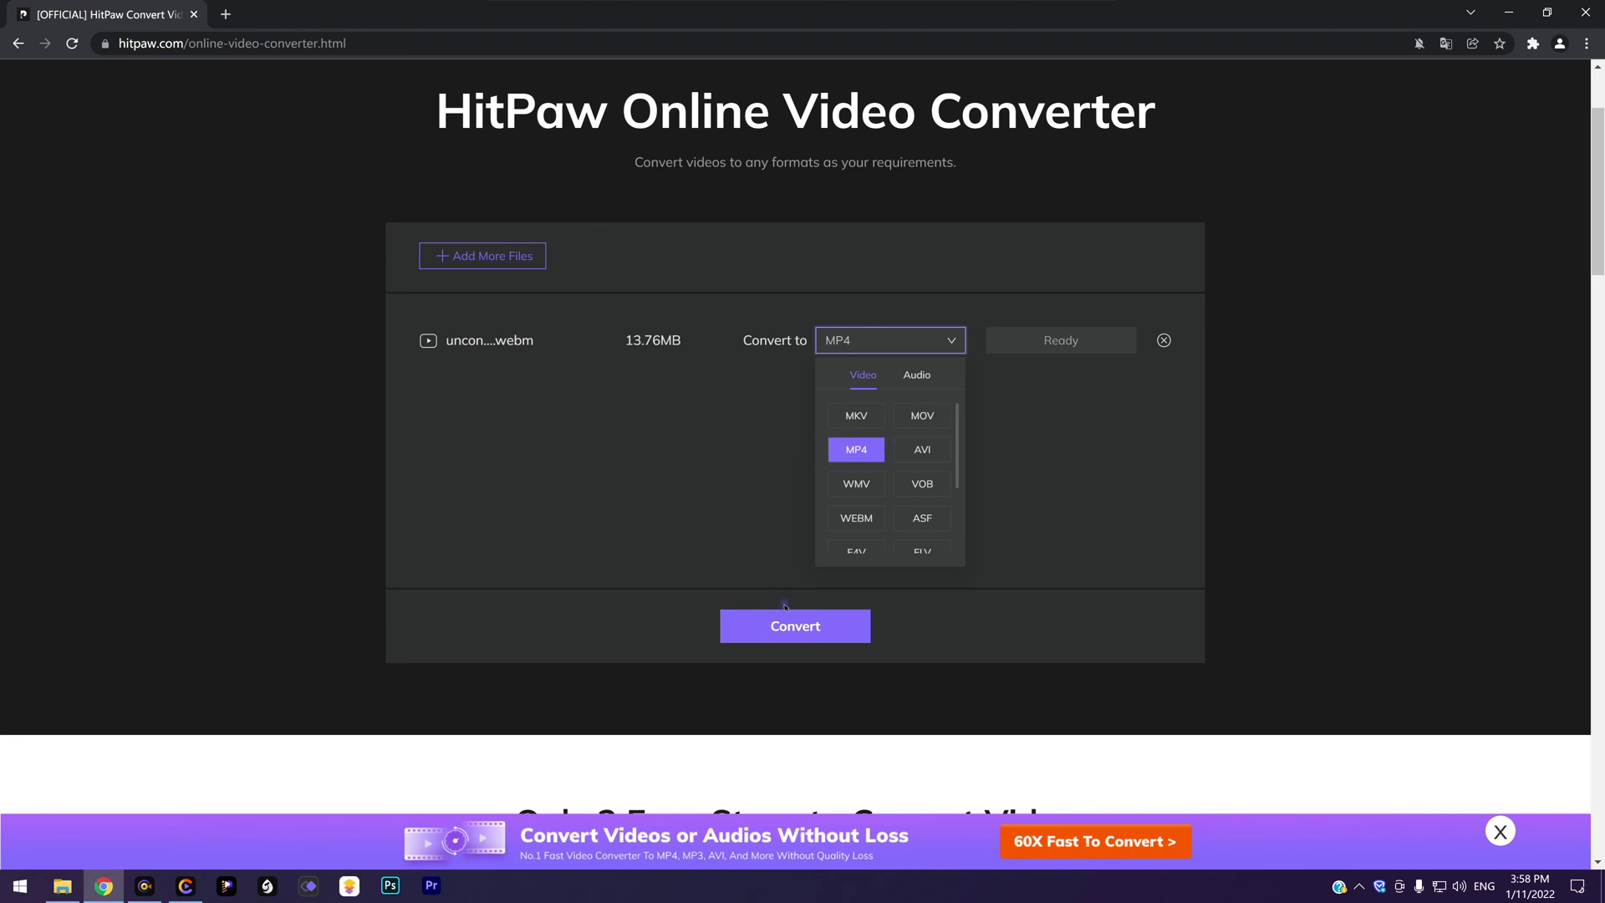
click(817, 625)
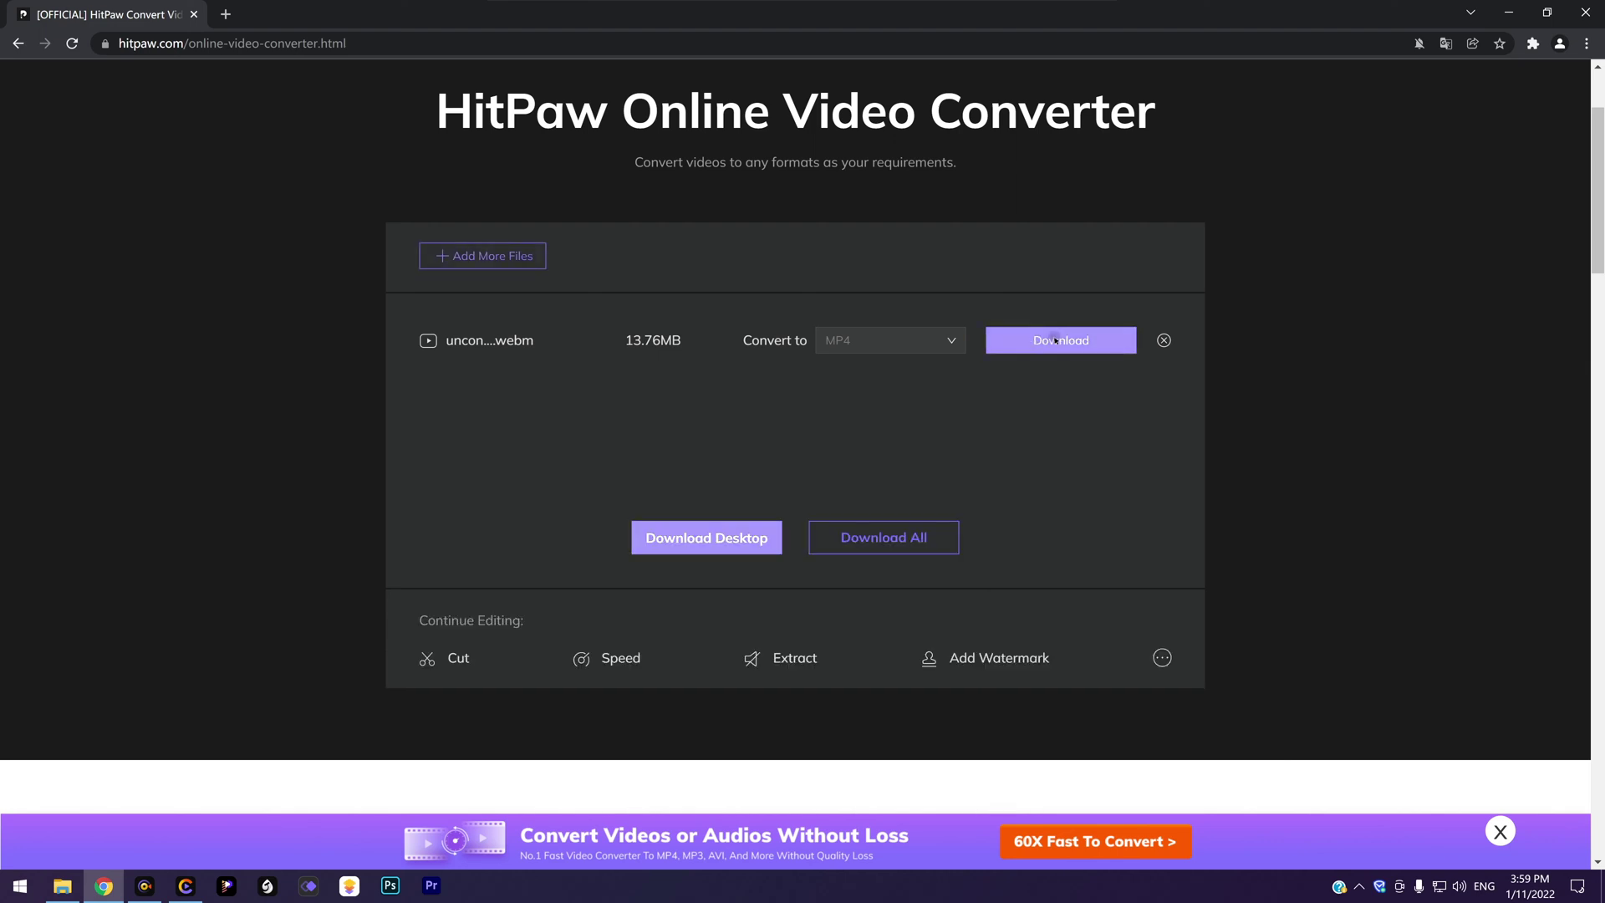
click(1055, 340)
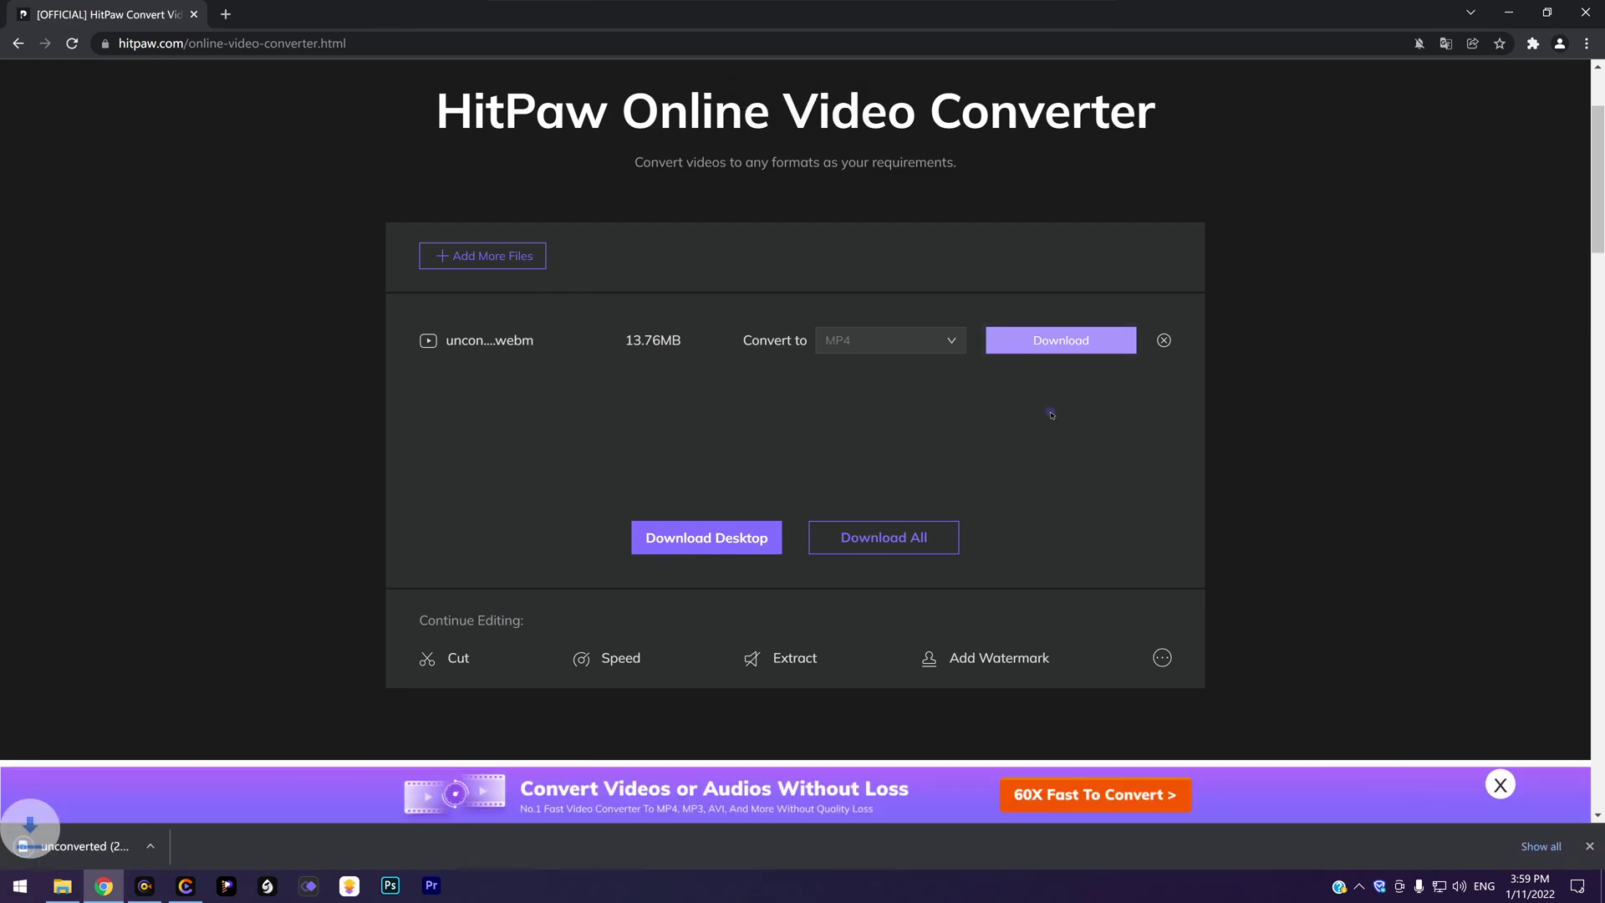
click(133, 846)
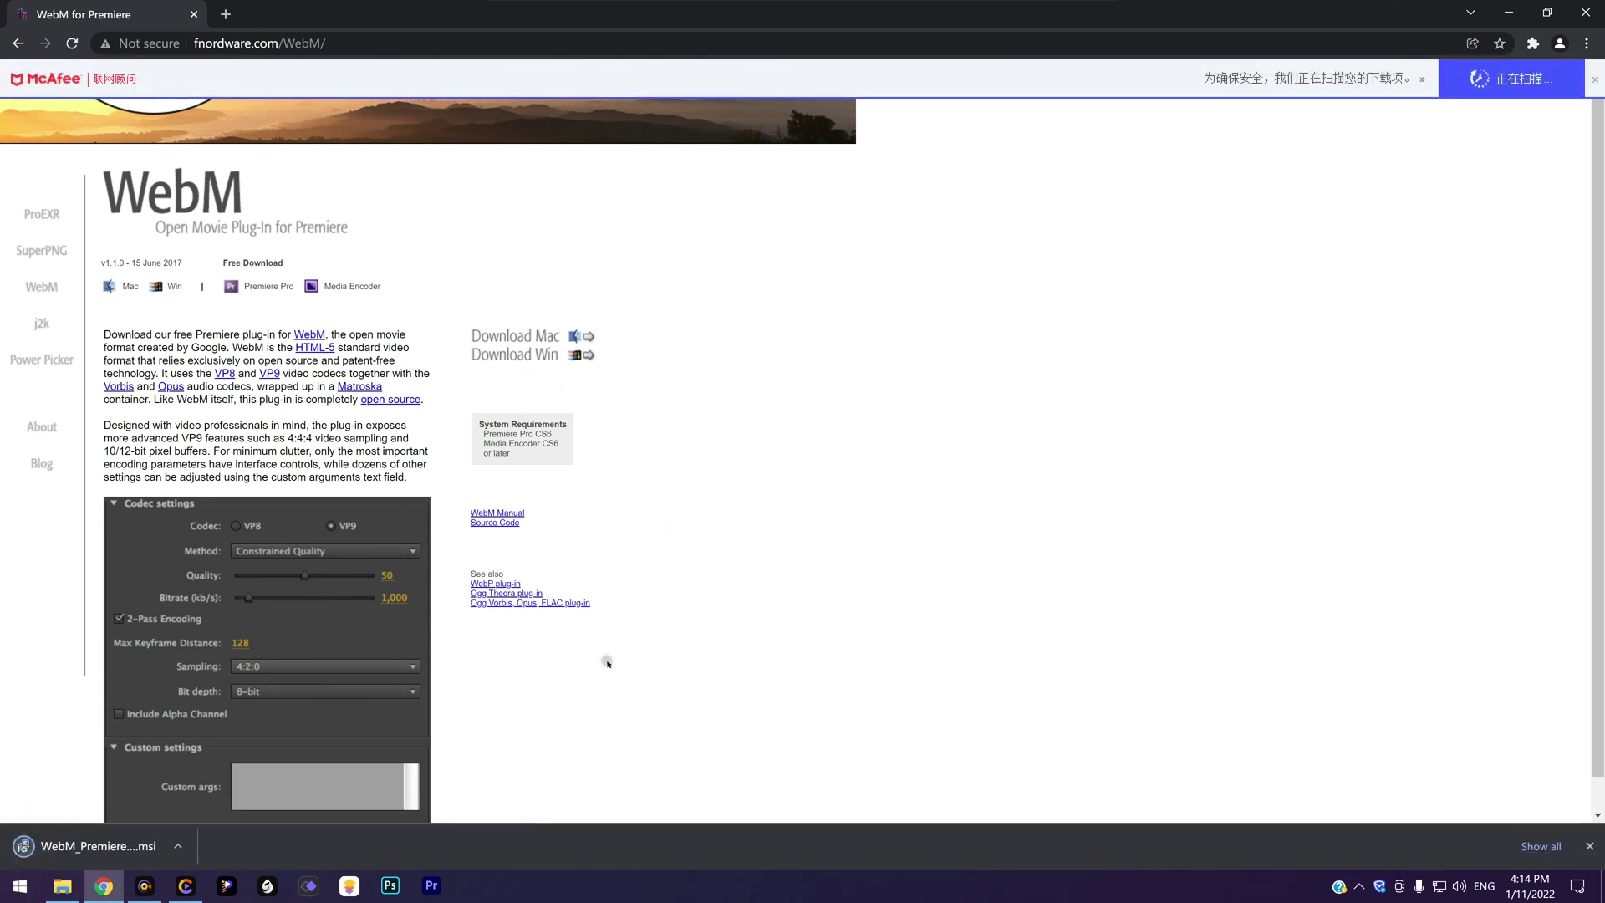
- Install the WebM for Premiere plug-in from the downloaded MSI file and close the finished installer
click(97, 846)
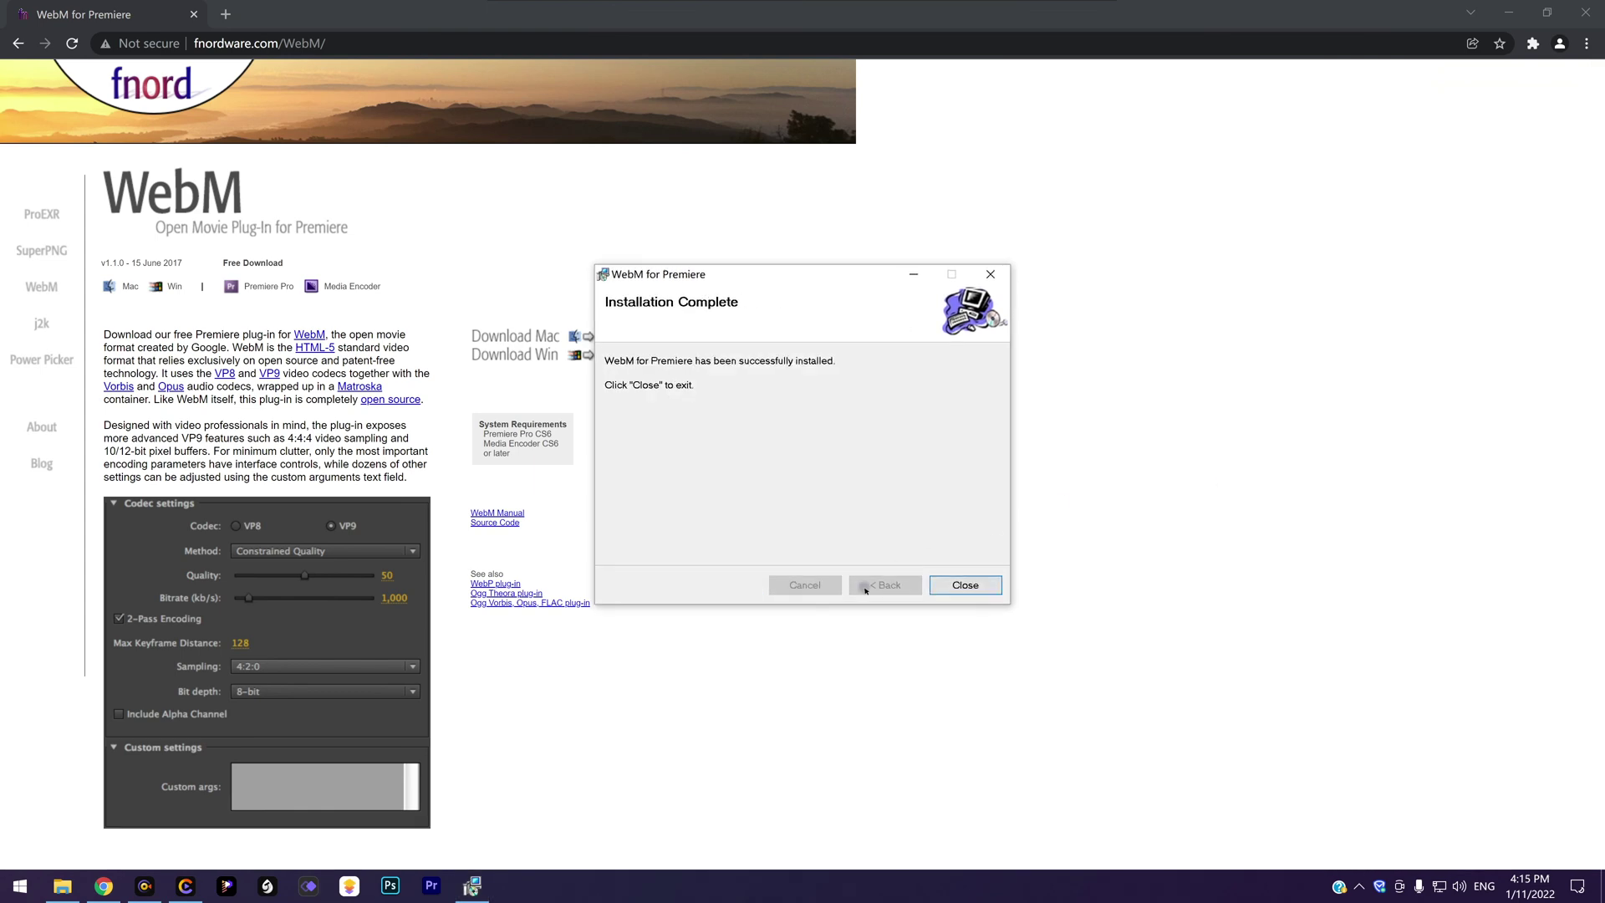
click(948, 582)
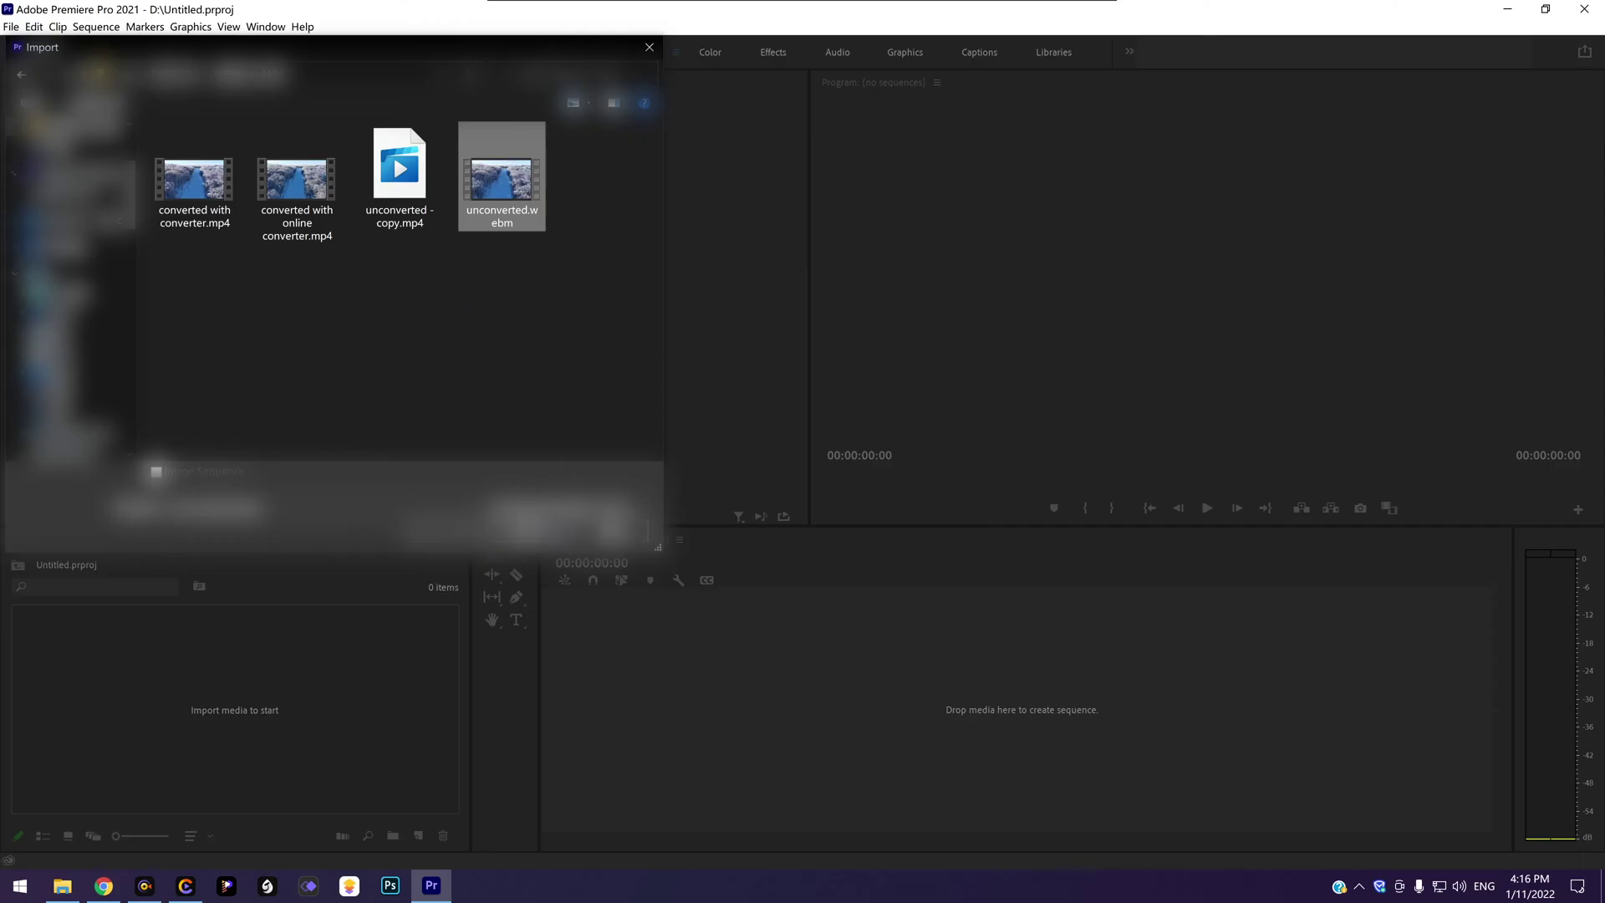
- In Adobe Premiere Pro, import unconverted.webm into the project and create a sequence from it in the empty timeline
click(528, 528)
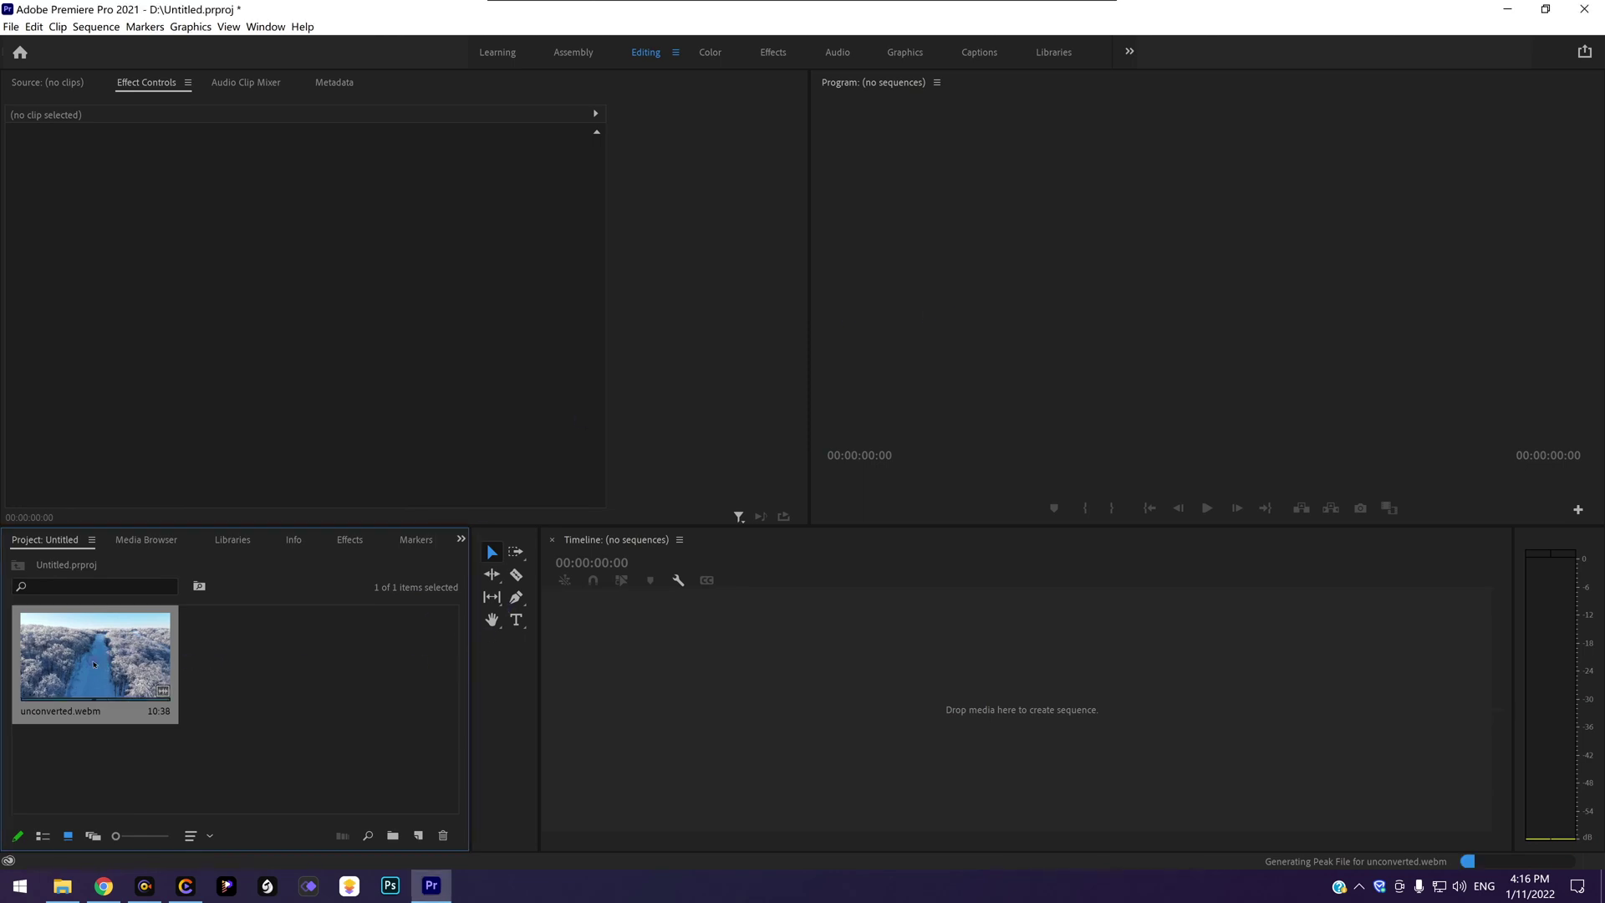
drag(657, 718, 632, 693)
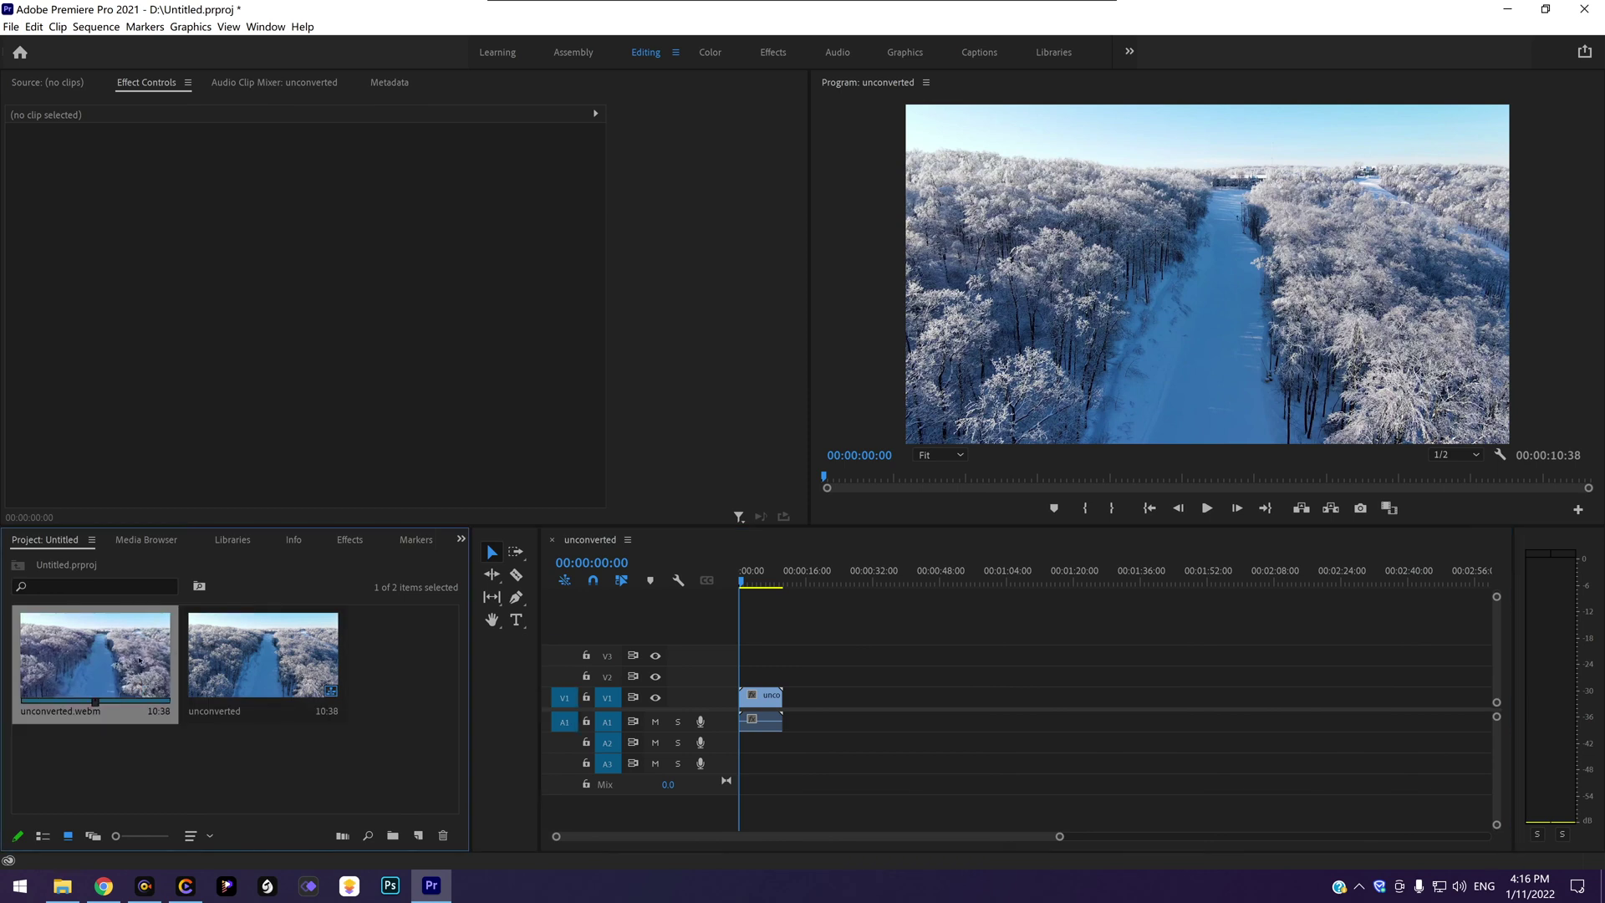
- Show the properties of the unconverted.webm clip and enlarge their window to examine the file type and codec details
right_click(132, 646)
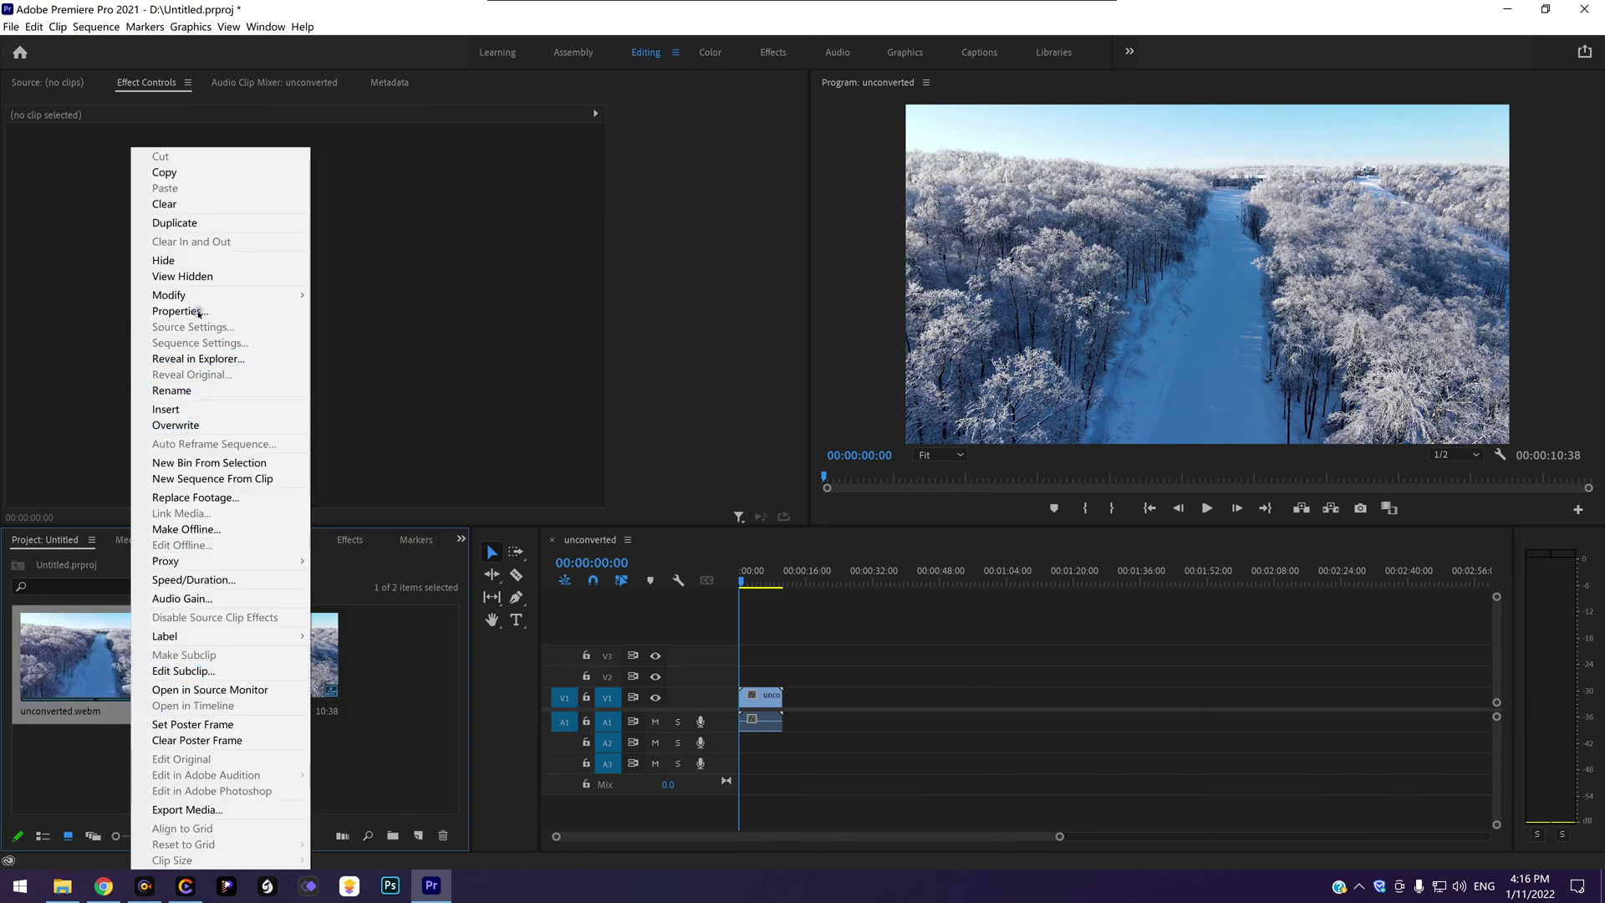
click(199, 312)
drag(194, 50, 489, 267)
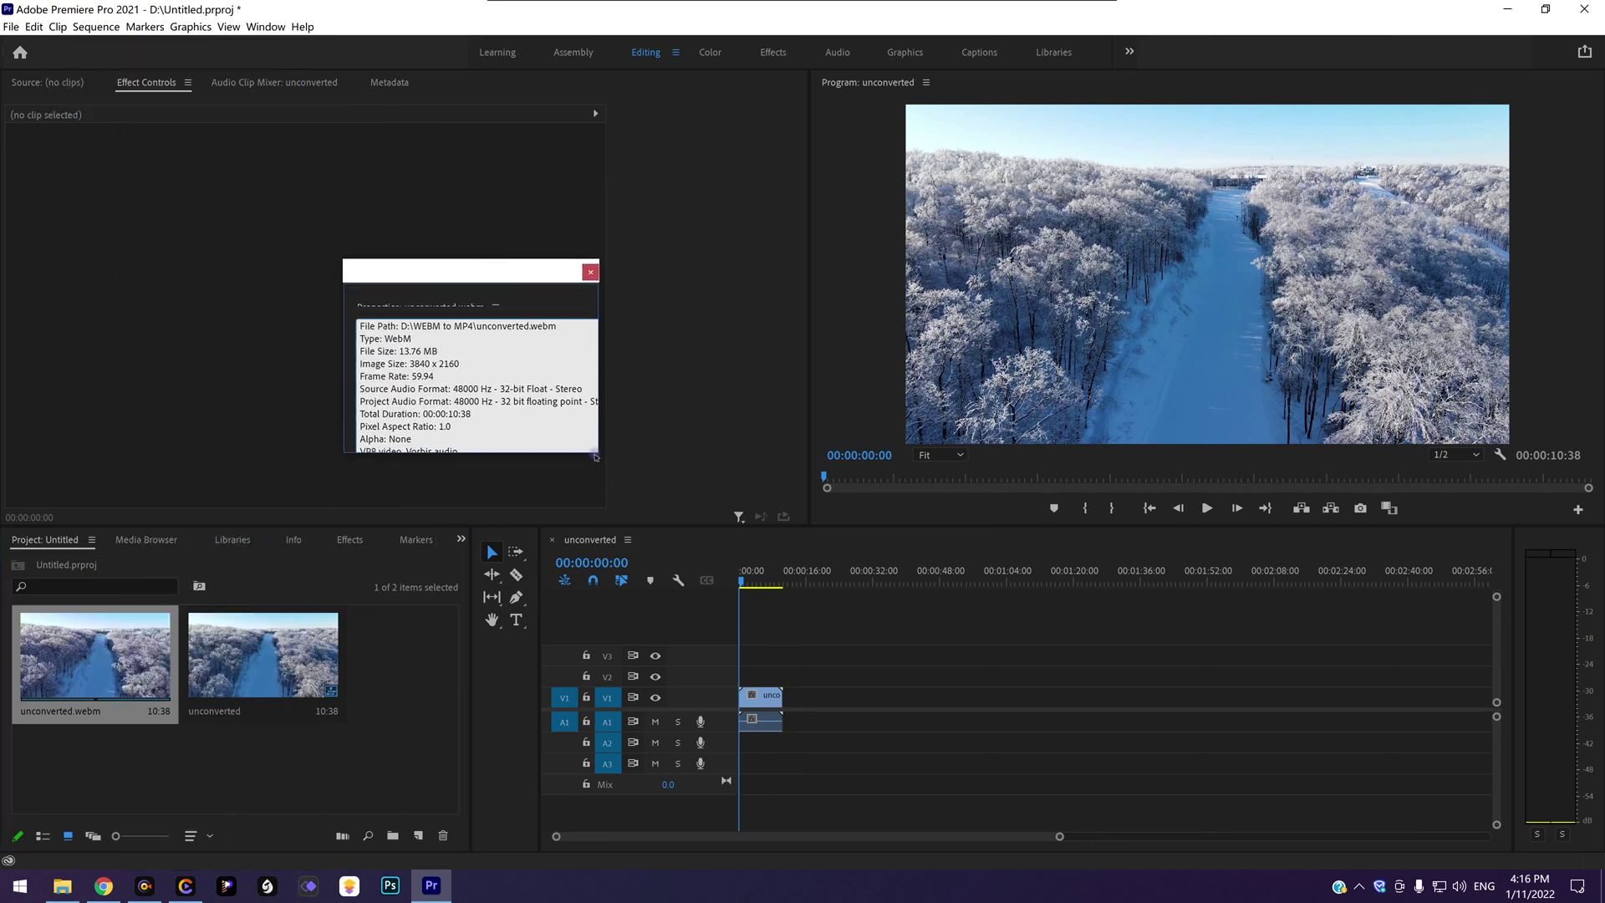
drag(597, 451, 784, 684)
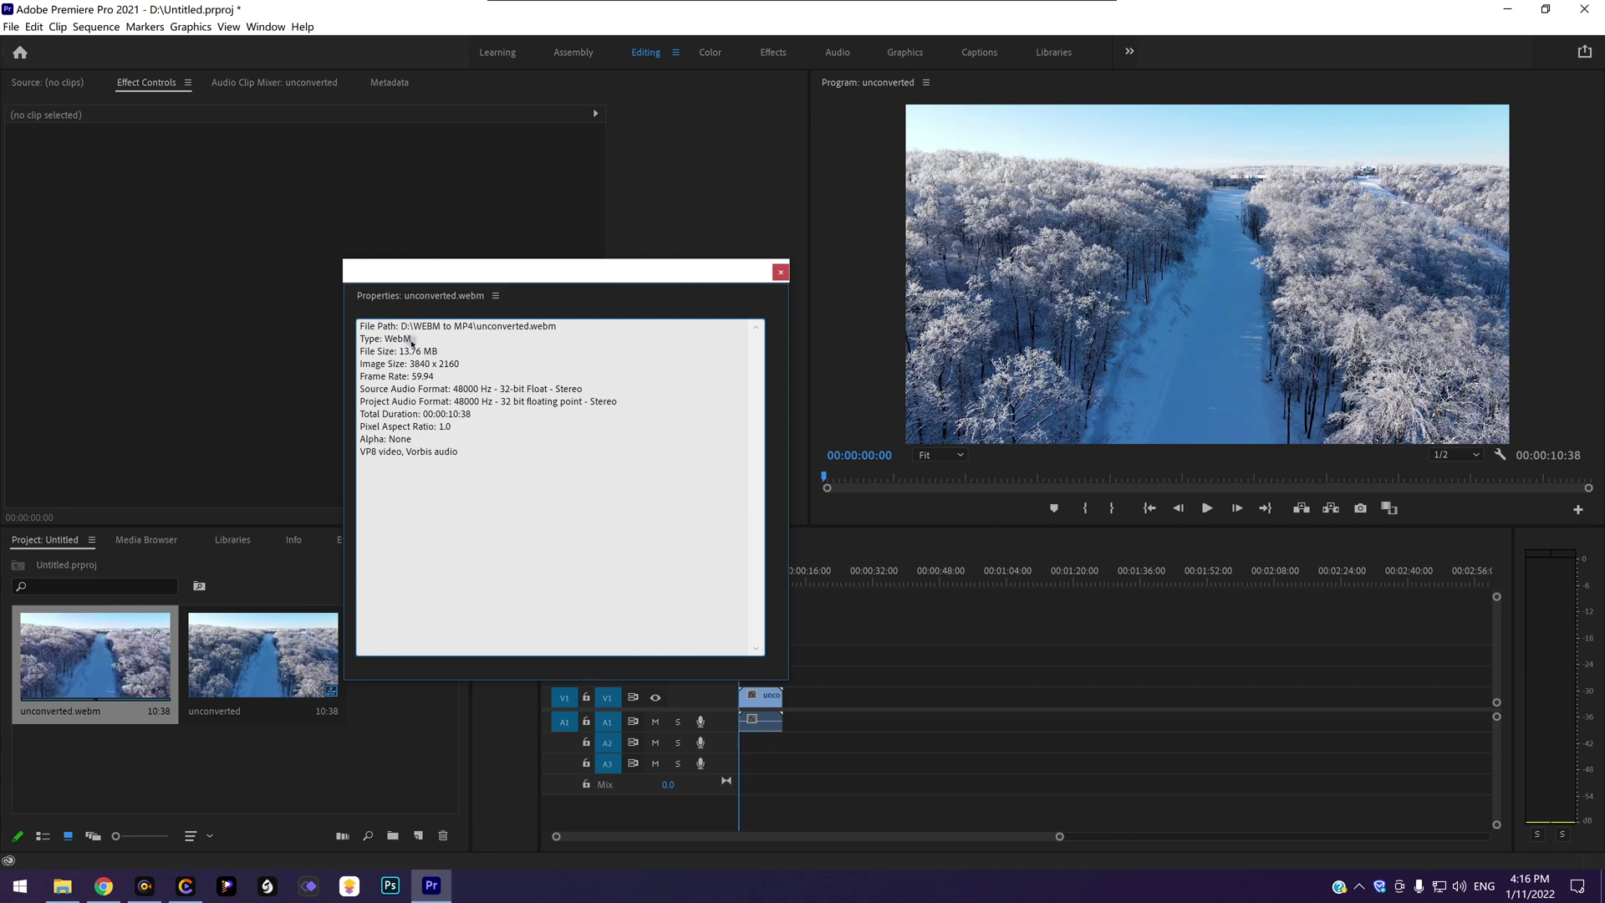
click(555, 649)
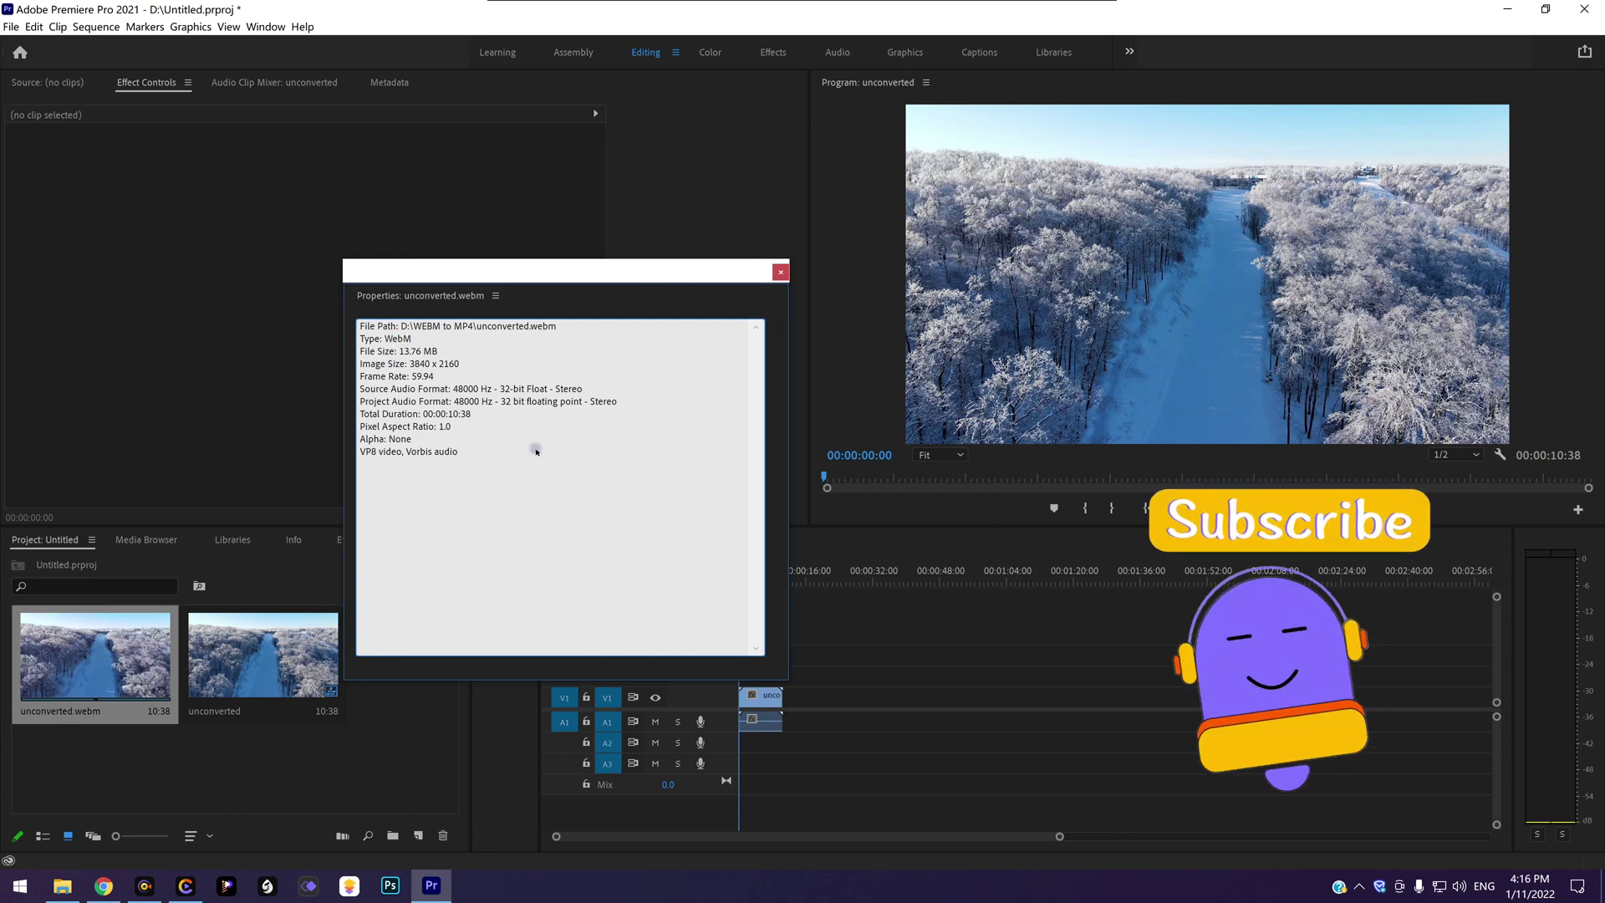